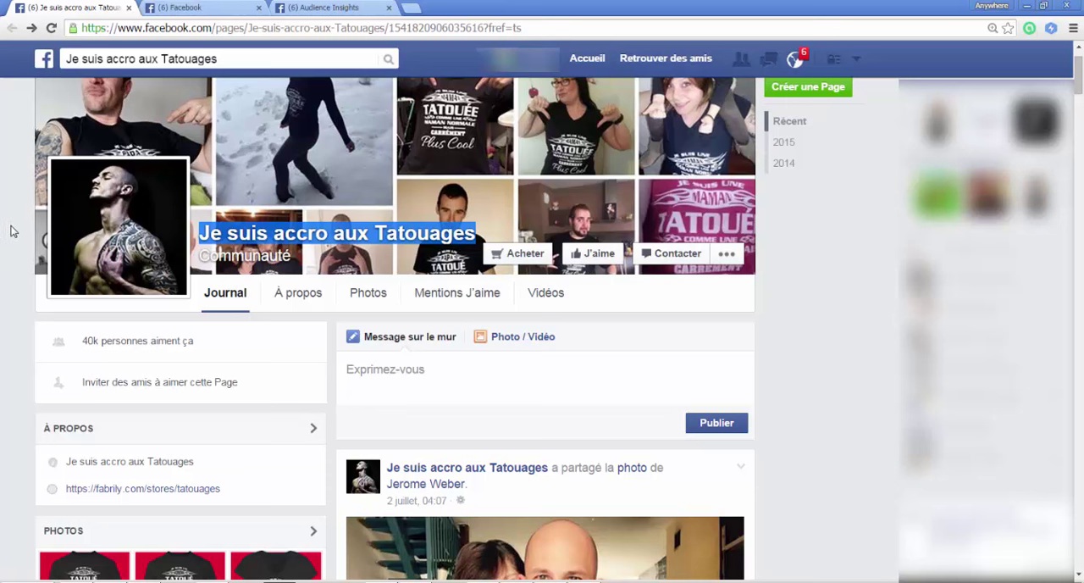
# Step: Look over the cover, photos and posts of the "Je suis accro aux Tatouages" page as a model
pyautogui.click(29, 245)
pyautogui.scroll(-1, 337, 335)
pyautogui.scroll(-1, 337, 334)
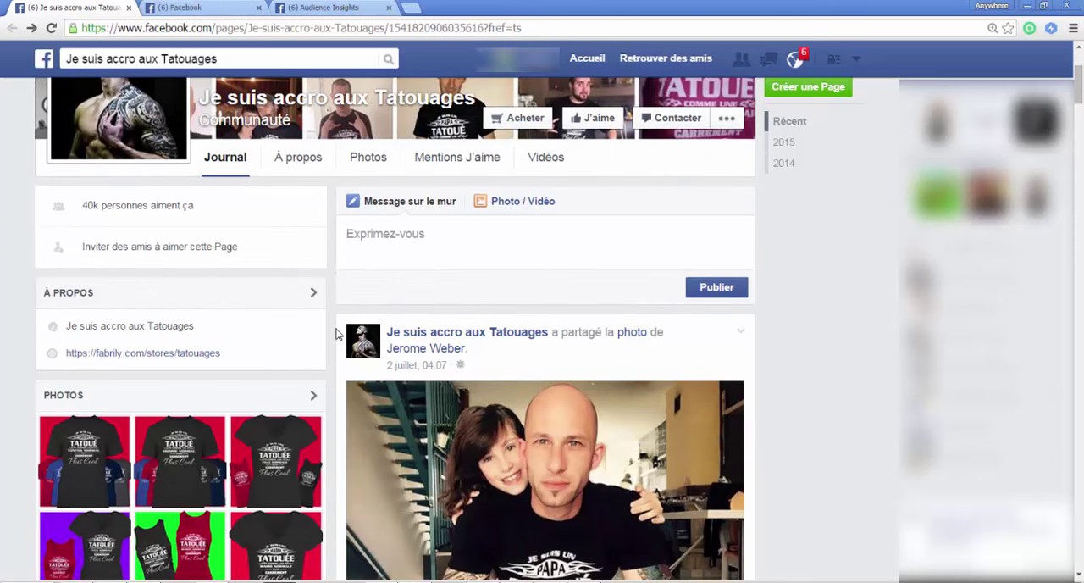
pyautogui.scroll(-4, 335, 334)
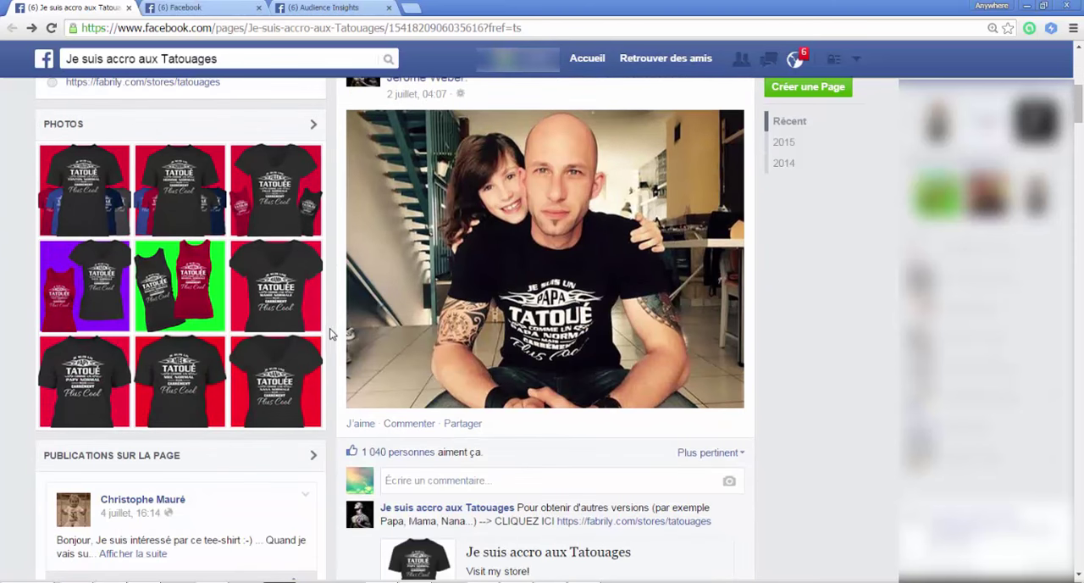
pyautogui.scroll(-1, 330, 333)
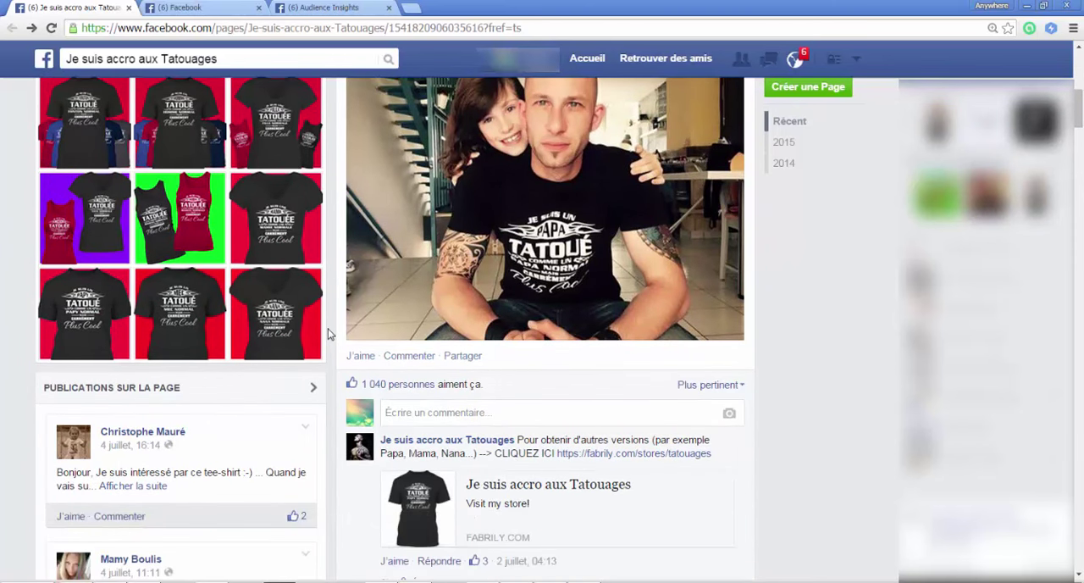
pyautogui.scroll(-7, 330, 334)
pyautogui.scroll(5, 329, 334)
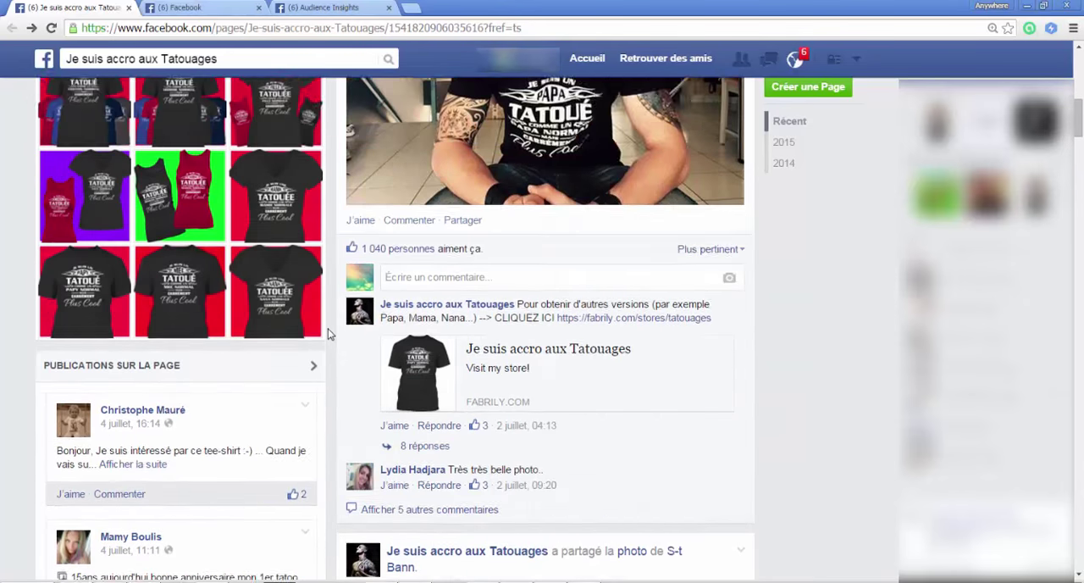
pyautogui.scroll(10, 329, 333)
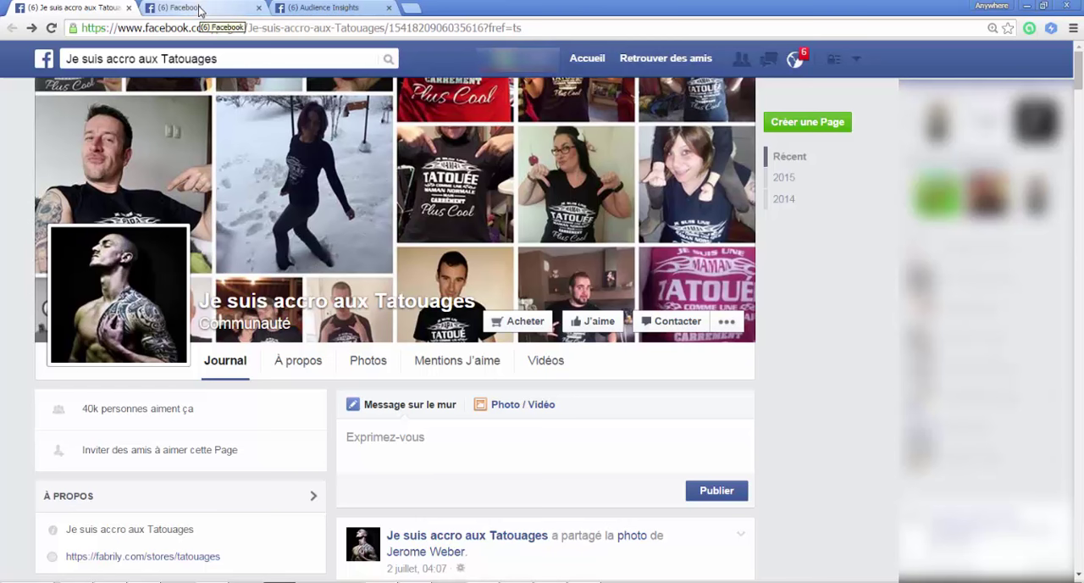
# Step: Create a new Facebook page of type Cause ou communauté named "Tatoos t-shirts"
pyautogui.click(197, 9)
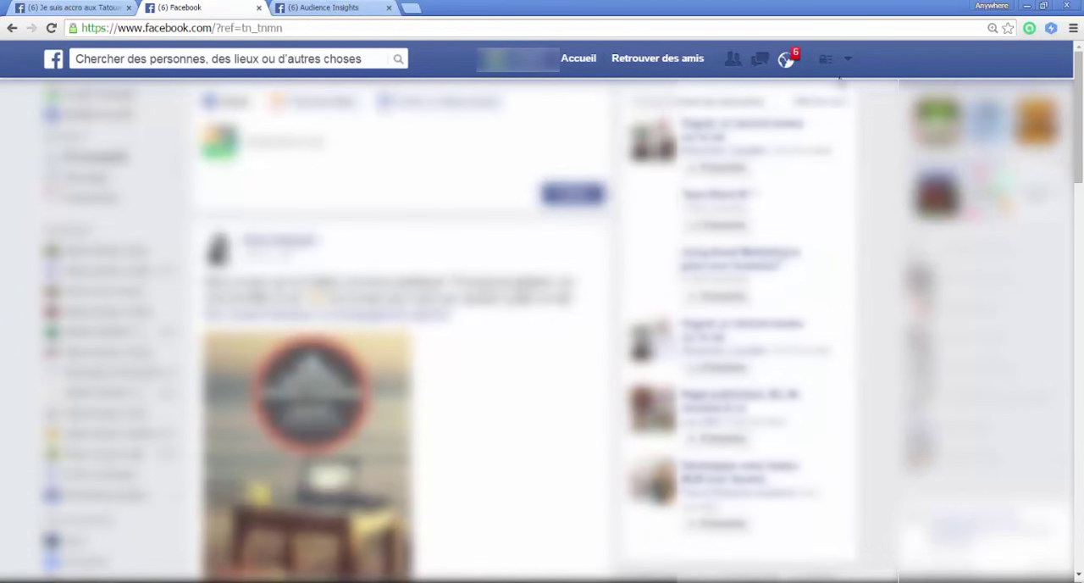
pyautogui.click(849, 60)
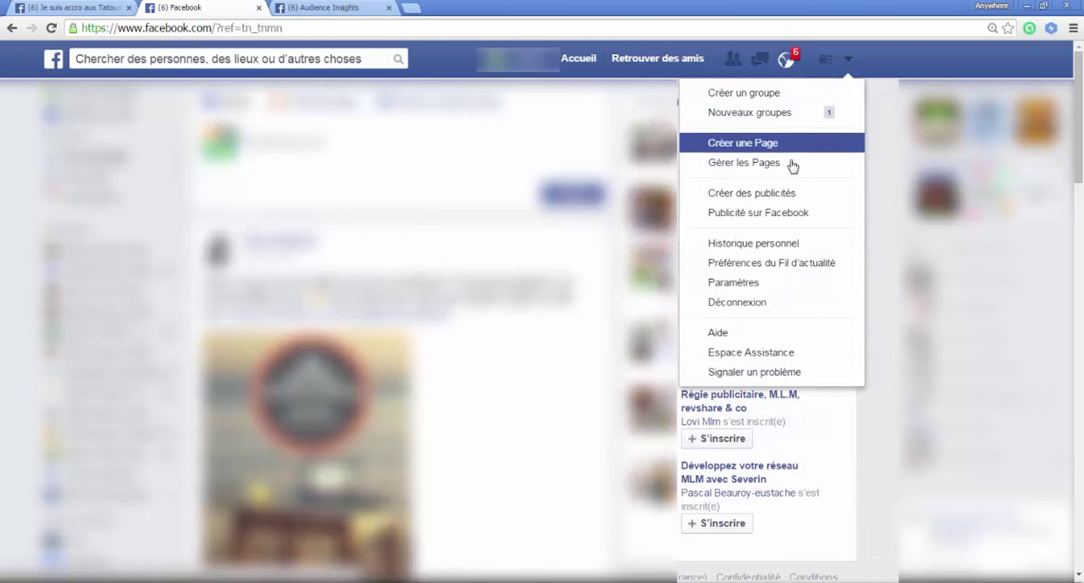
pyautogui.click(765, 144)
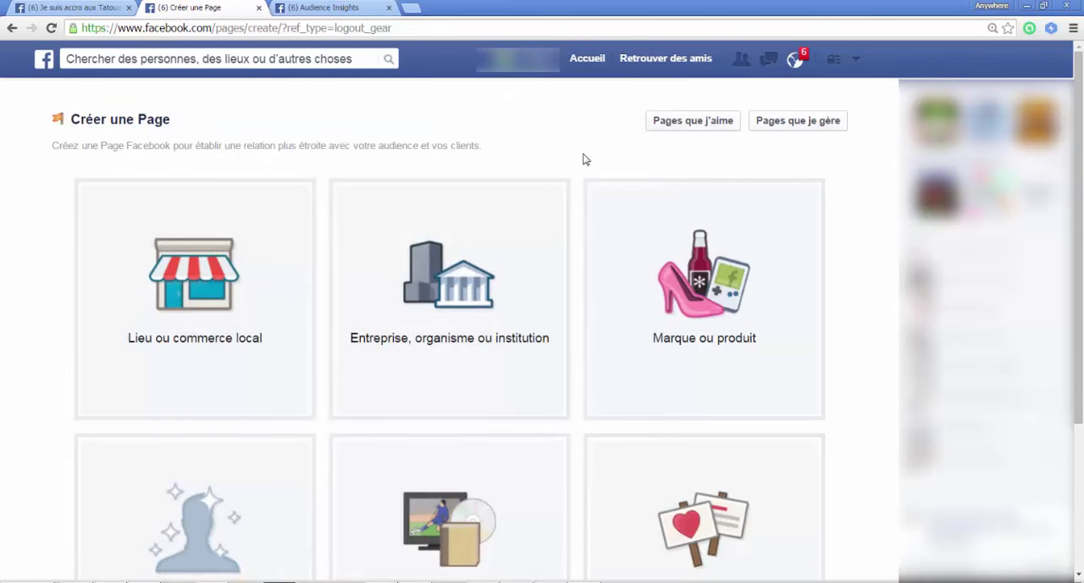
pyautogui.scroll(-2, 581, 165)
pyautogui.click(692, 396)
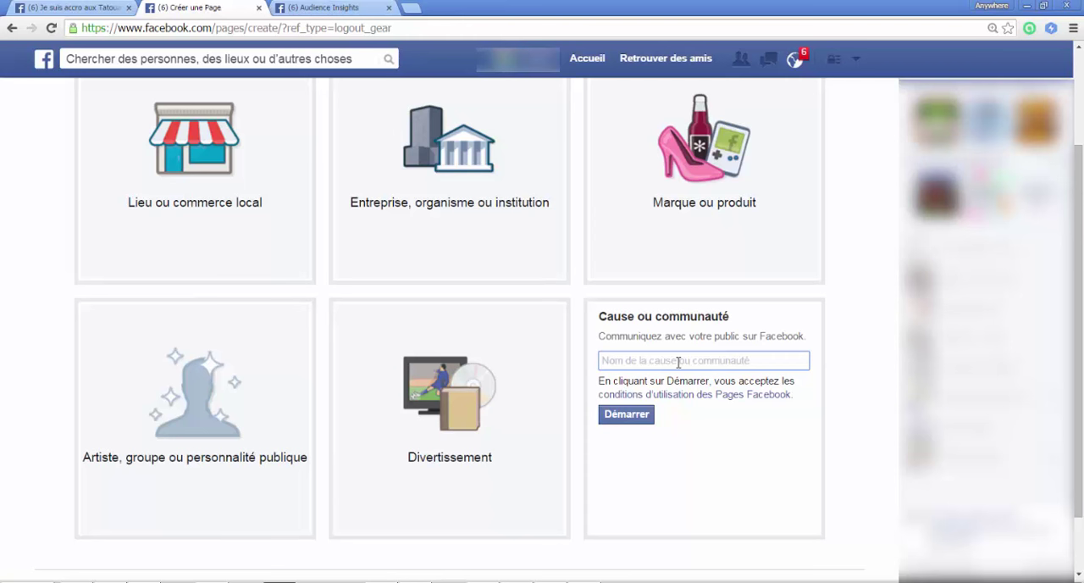
pyautogui.write('Tatoos t-shirts')
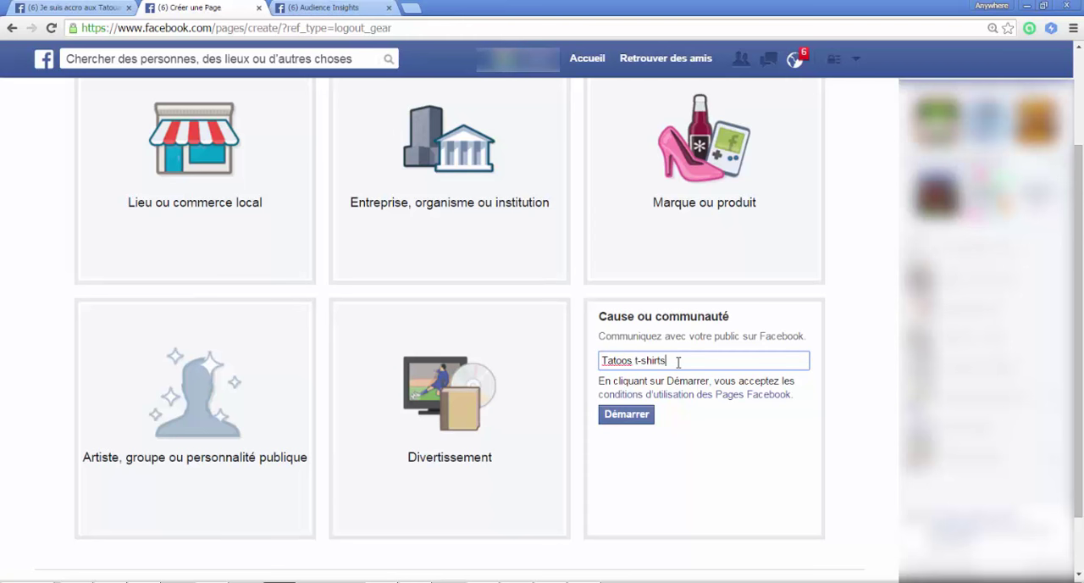
pyautogui.click(642, 420)
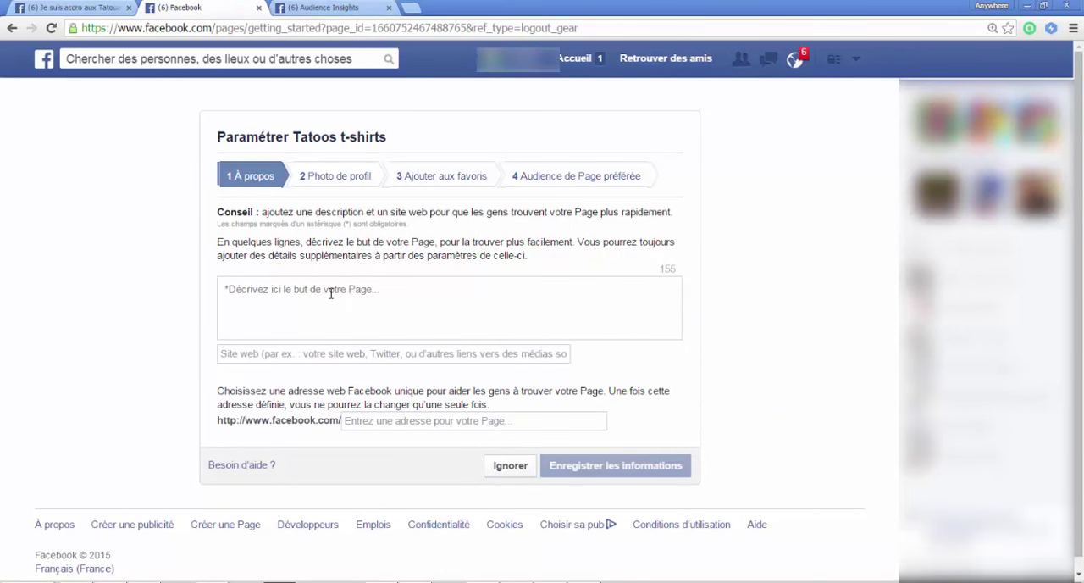
# Step: Describe the page as "Vous êtes tatoué(e) ? Nous avons des t-shirts pour vous !", leave the website empty and save the information
pyautogui.write('Vous êtes t')
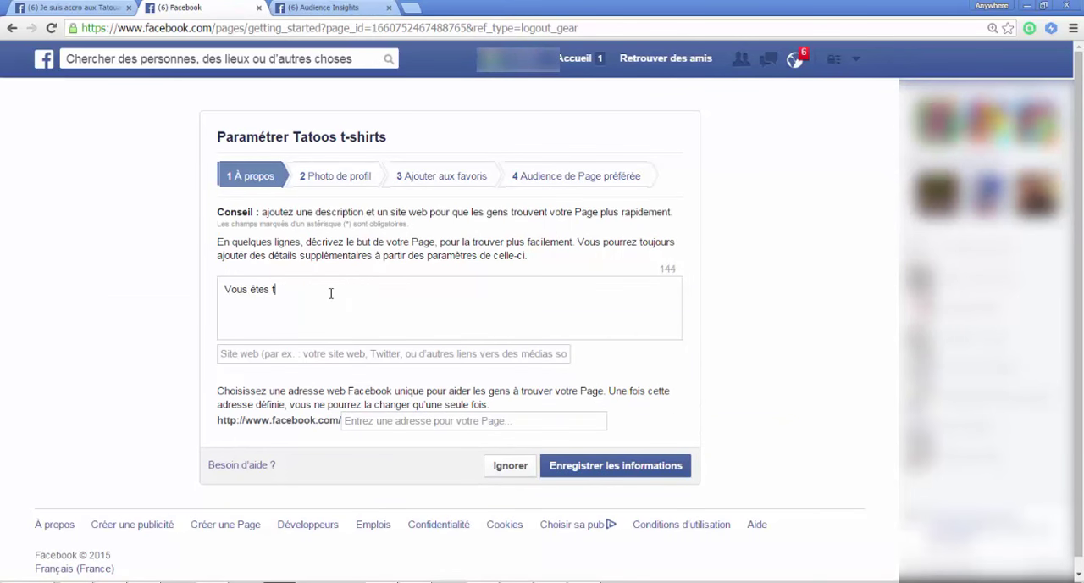
pyautogui.write('atoué(e) ? Nous avons des t-shirts pour vous')
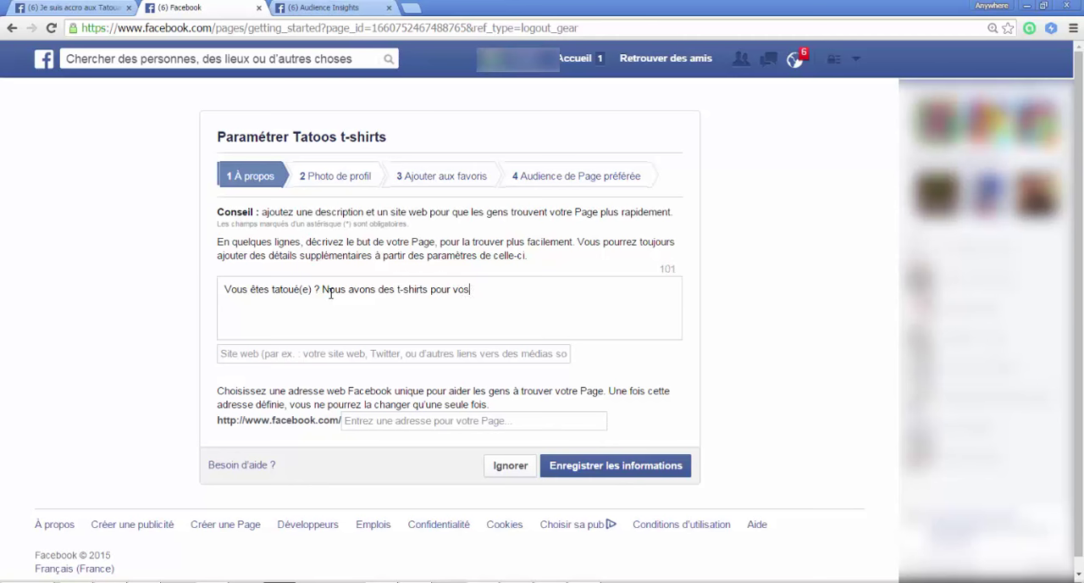
pyautogui.press('BackSpace')
pyautogui.write('us !')
pyautogui.click(295, 352)
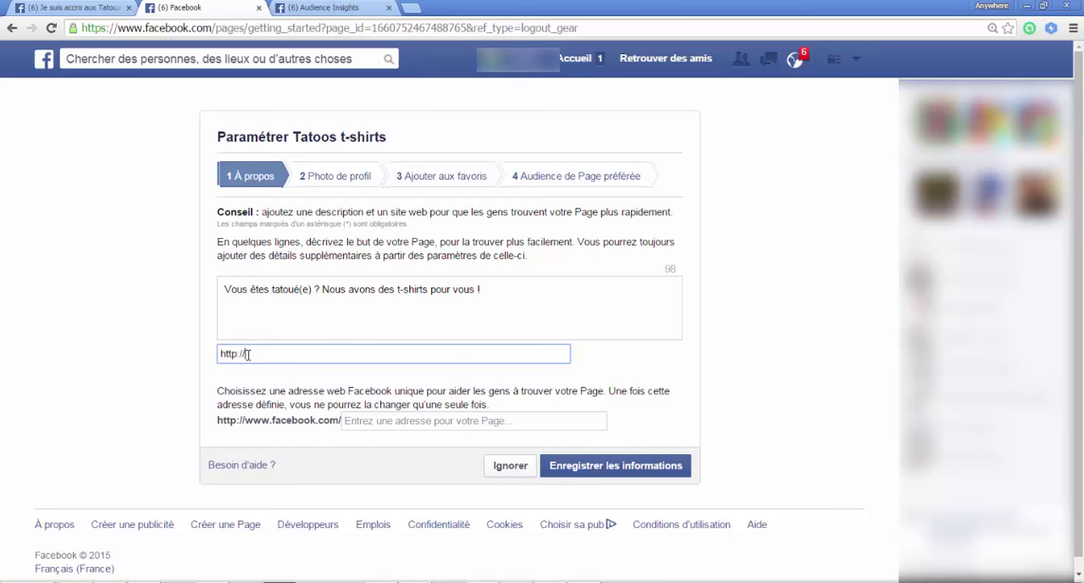
pyautogui.click(320, 309)
pyautogui.click(598, 474)
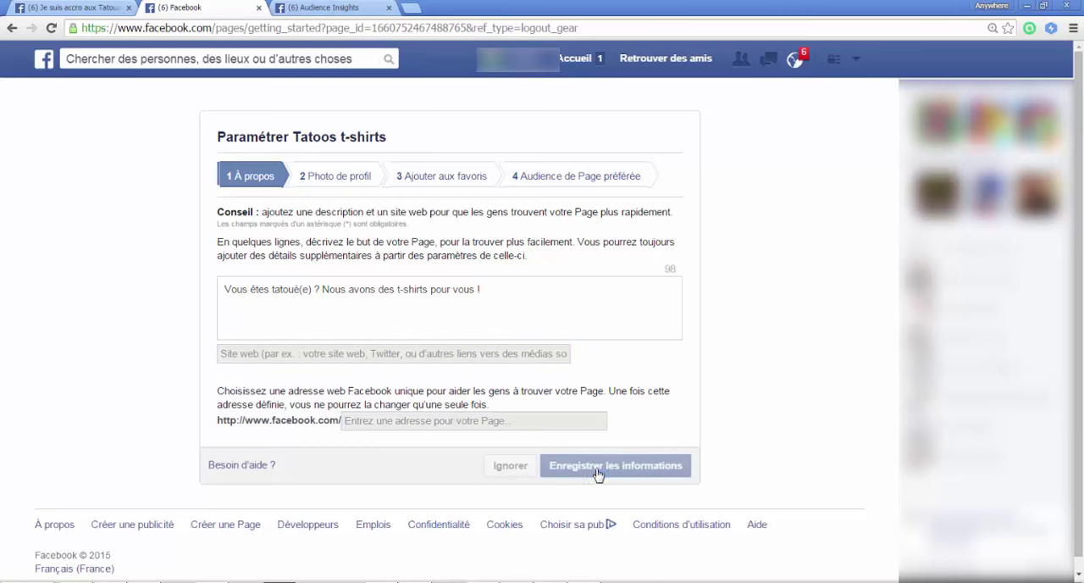
# Step: Upload the tattooed man's photo from the tools folder as the profile picture and continue the page setup
pyautogui.click(451, 310)
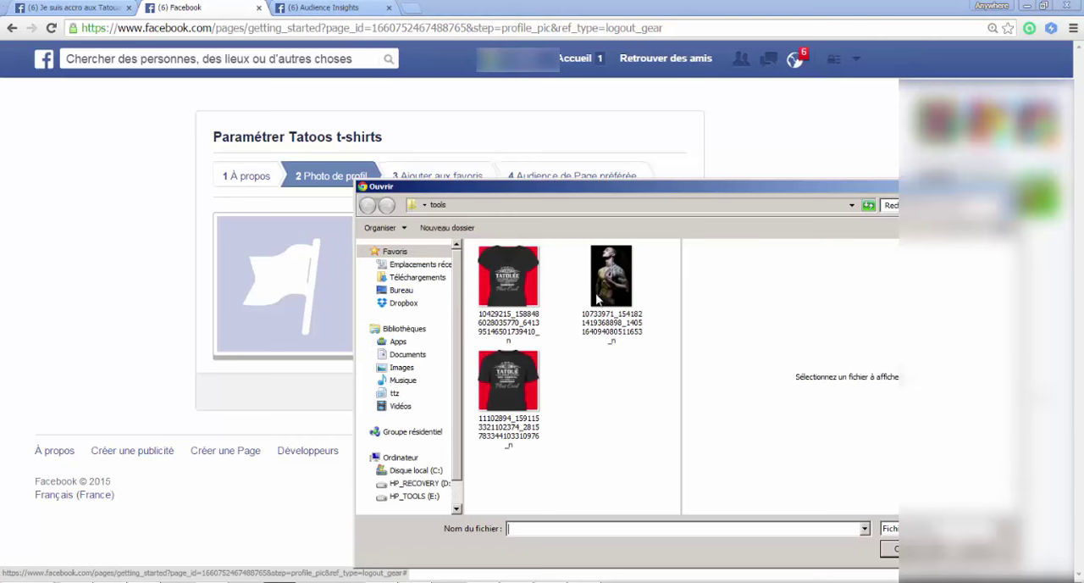
pyautogui.click(623, 292)
pyautogui.click(889, 549)
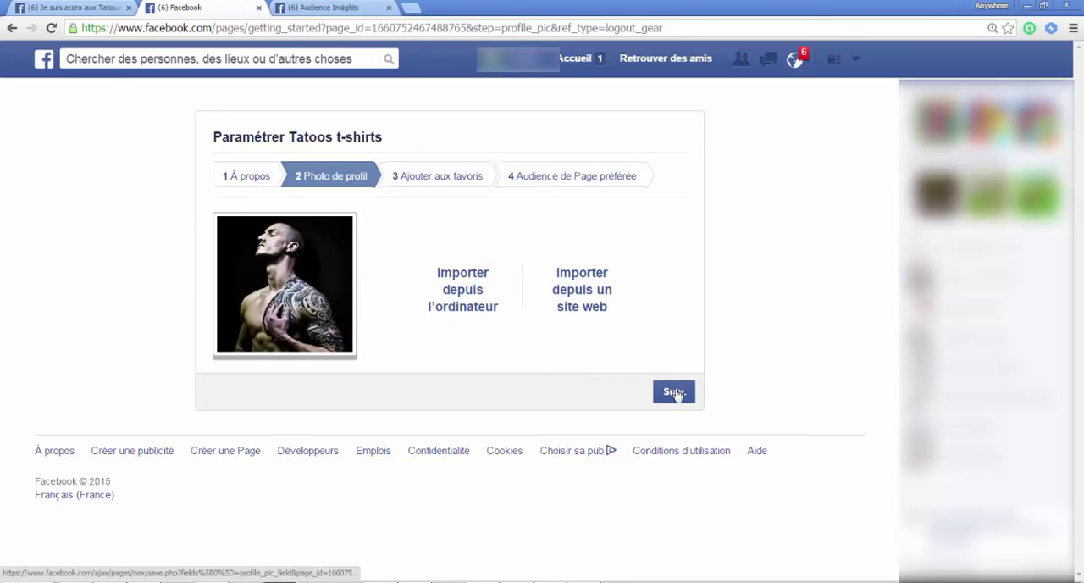
pyautogui.click(675, 393)
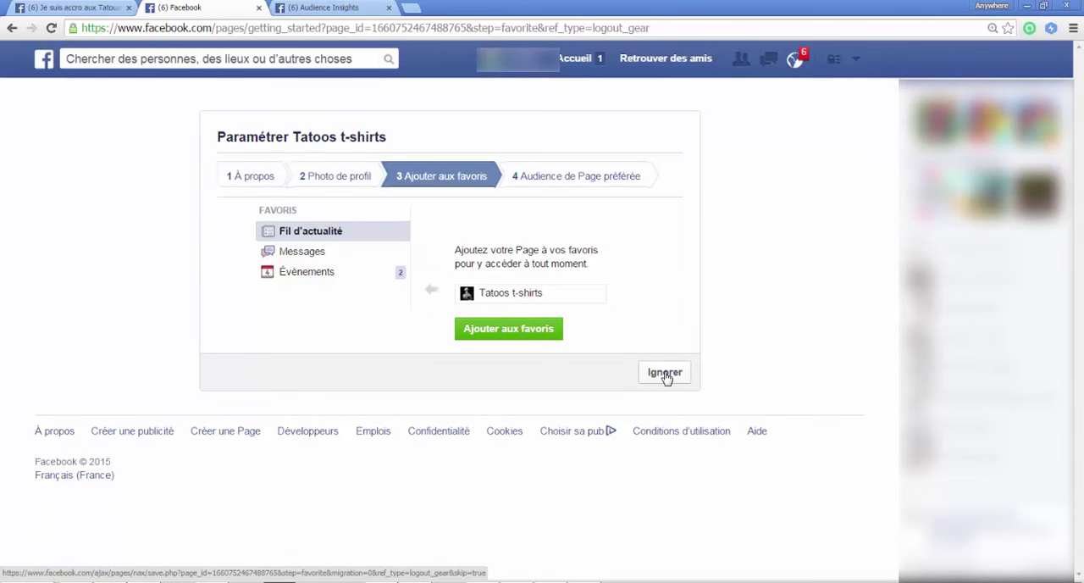
# Step: Skip the favourites and preferred audience stages of the page setup and advance through the guided tour
pyautogui.click(665, 374)
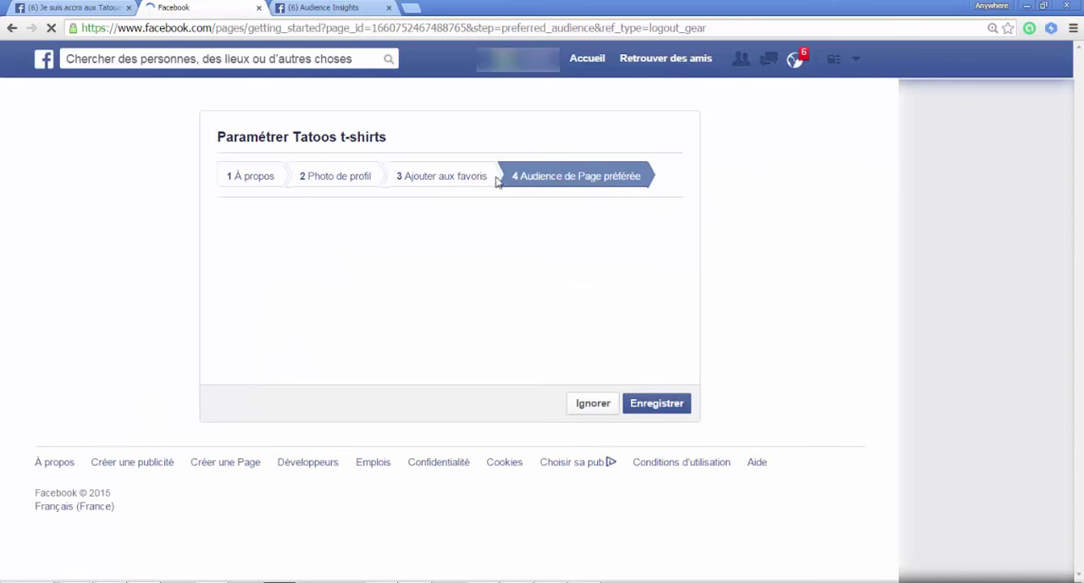
pyautogui.click(592, 404)
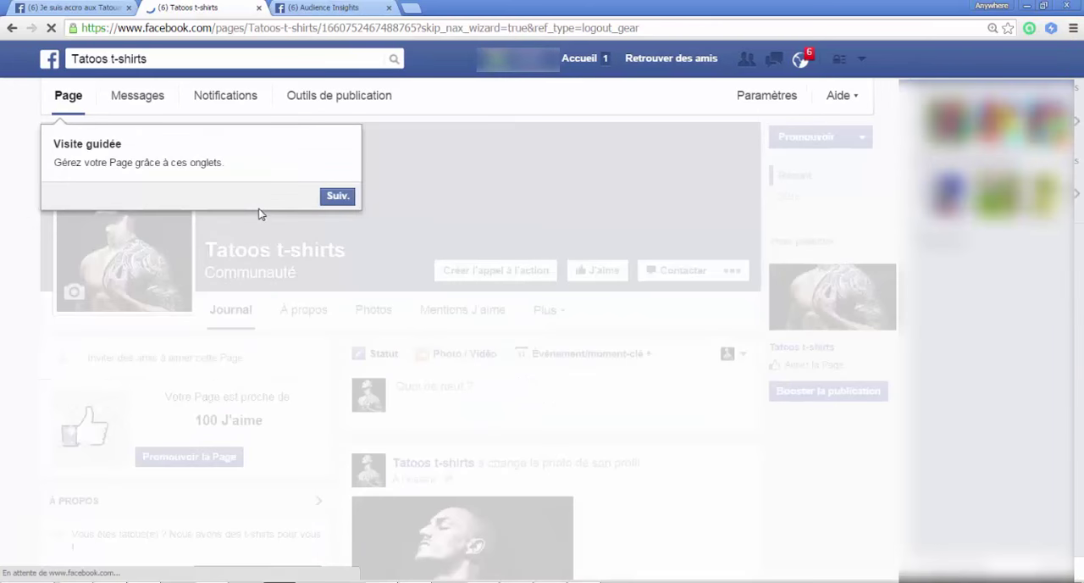
pyautogui.click(326, 199)
pyautogui.click(459, 371)
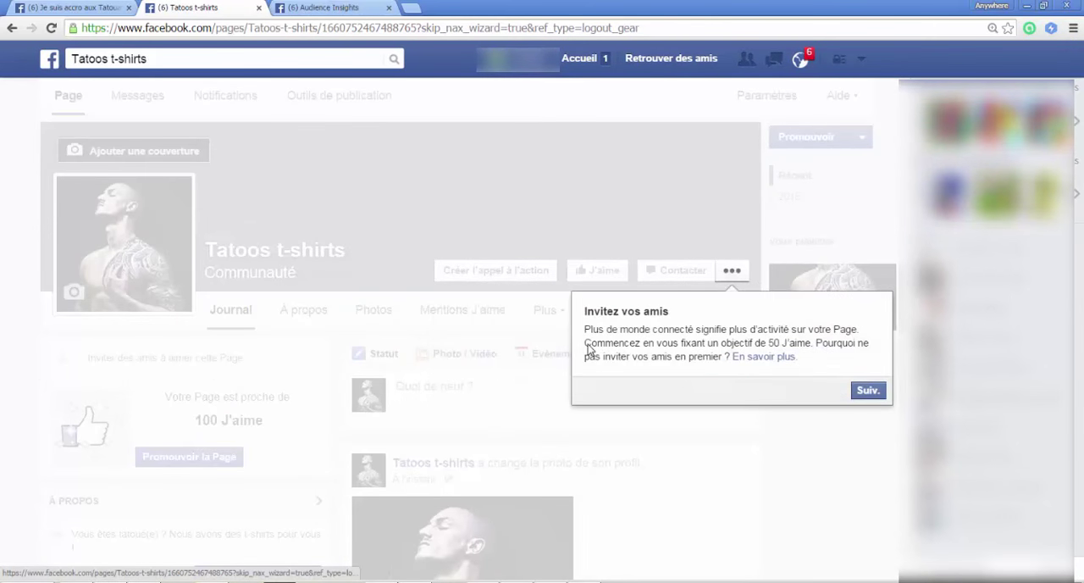
pyautogui.click(854, 398)
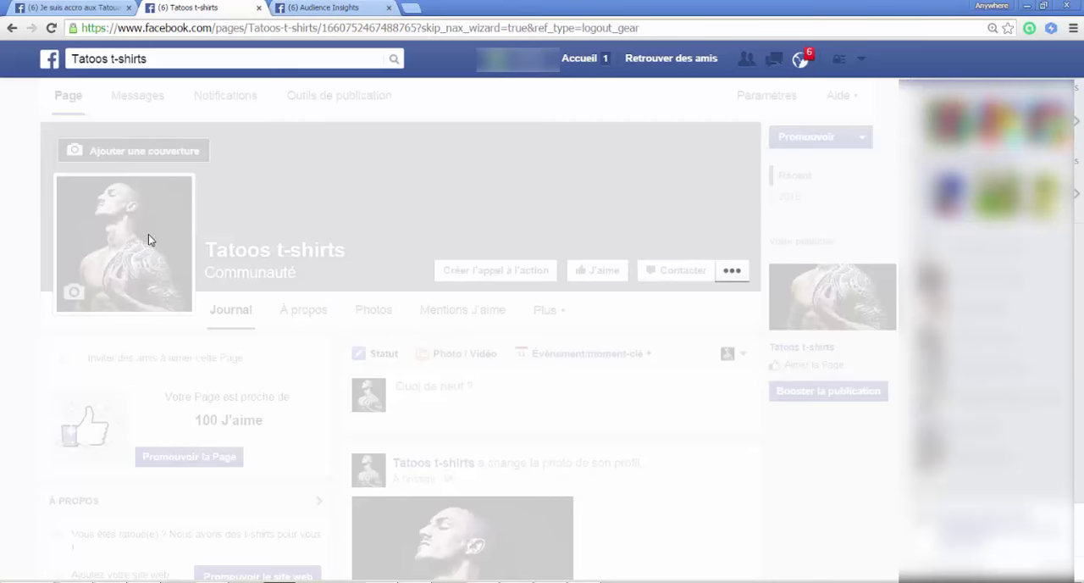
# Step: Start an ad set from the tattoo audience in Audience Insights, with a new campaign "Tatooos" and objective Engagement avec la publication de Page
pyautogui.click(322, 8)
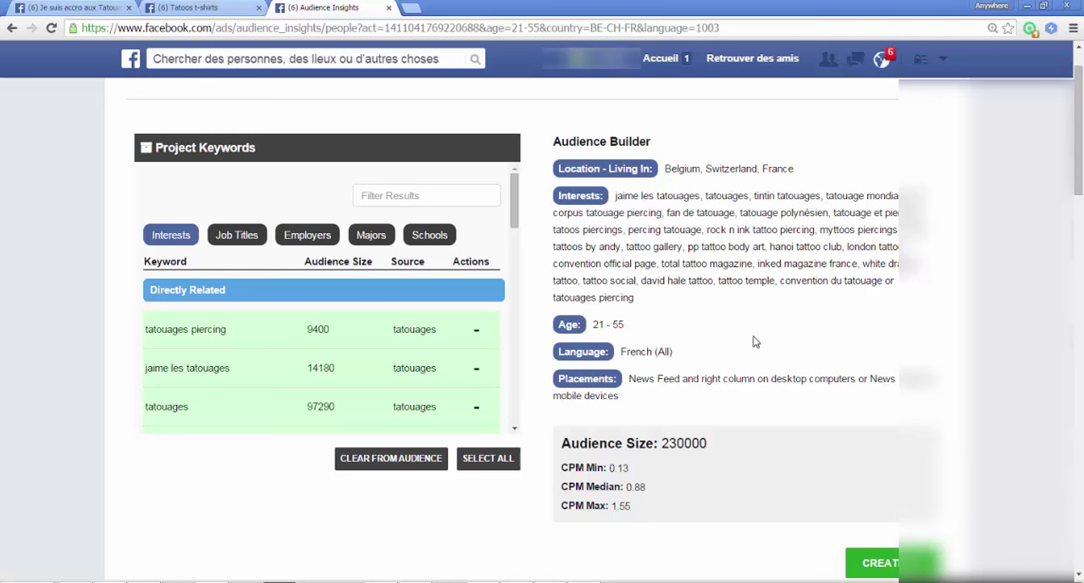
pyautogui.click(881, 563)
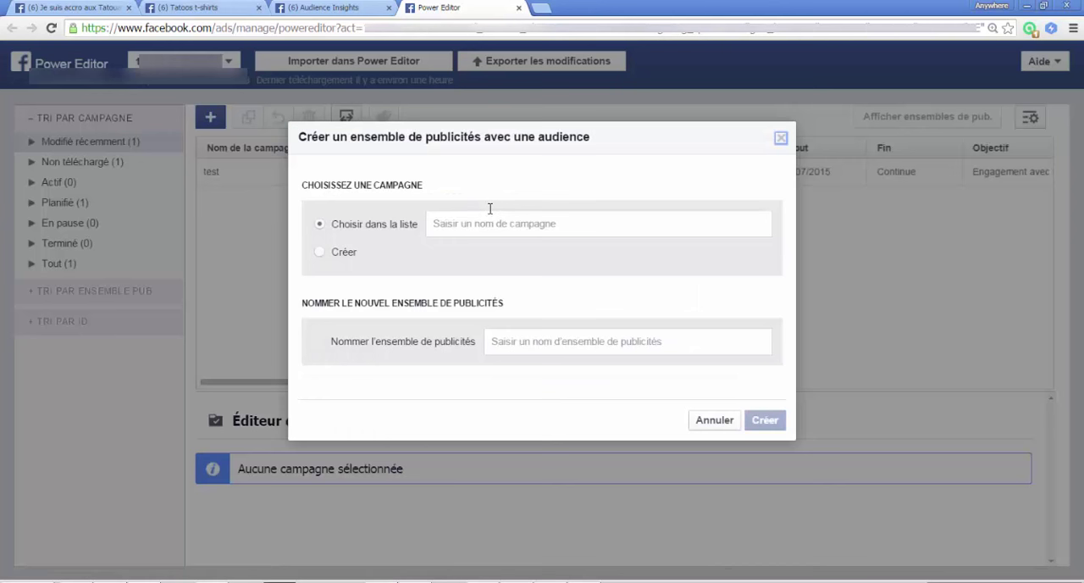
pyautogui.click(346, 253)
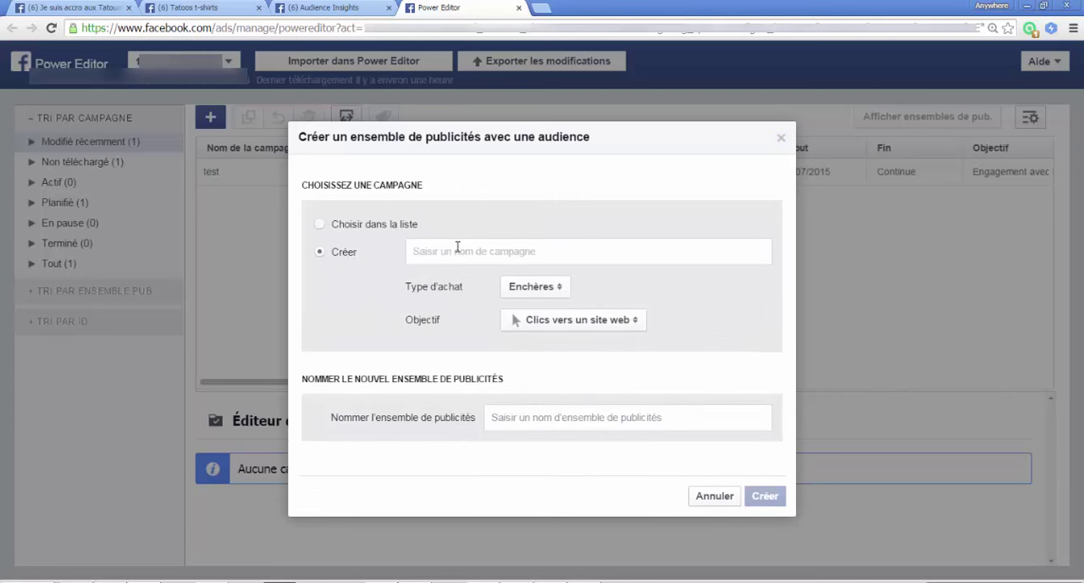
pyautogui.write('Tatooos')
pyautogui.click(543, 324)
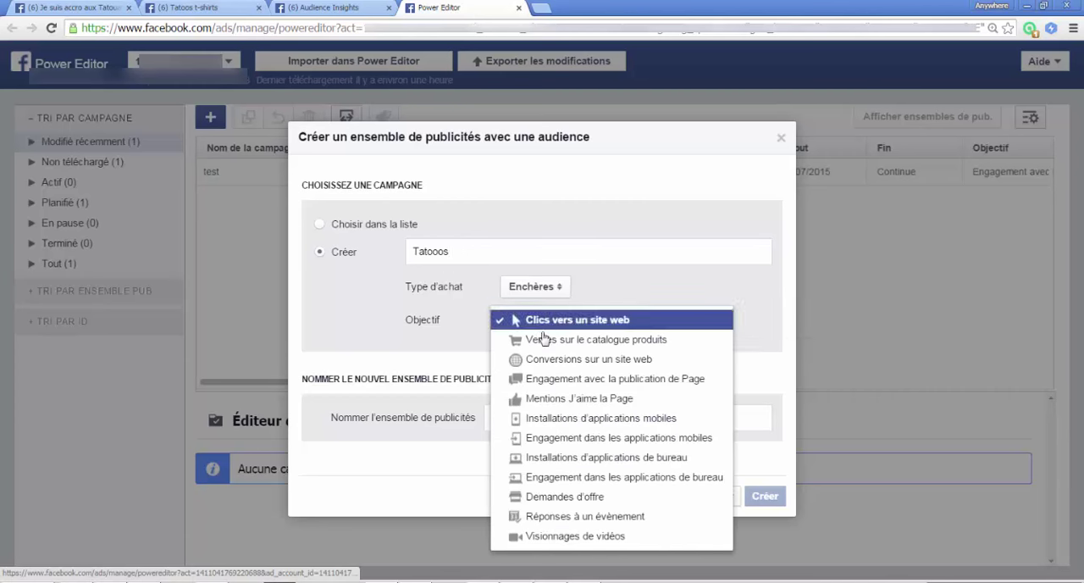
pyautogui.click(612, 382)
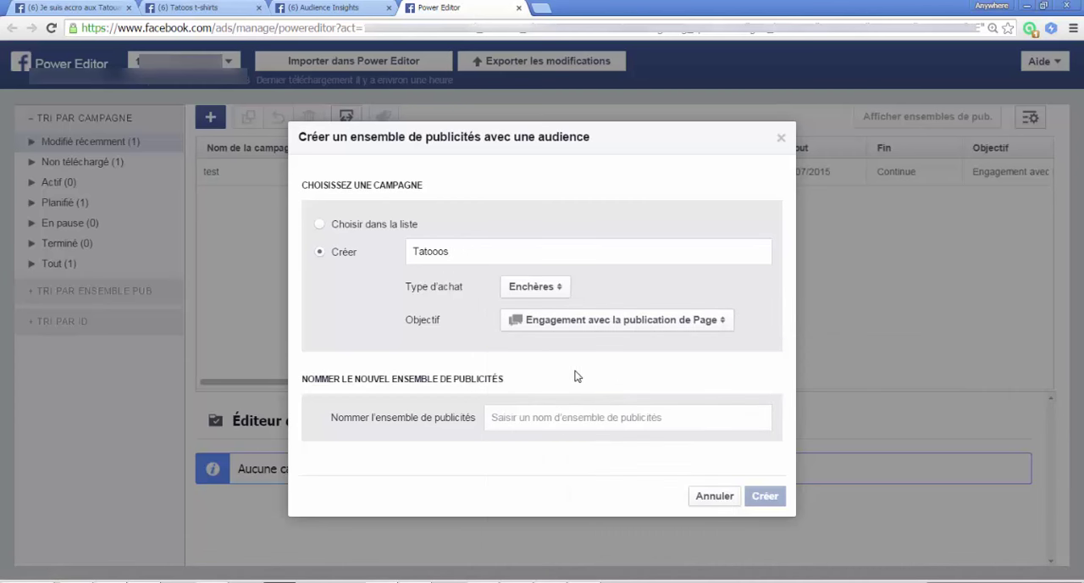
# Step: Name the new ad set "FR - MEN - 21-30" and create it
pyautogui.click(532, 416)
pyautogui.write('FR')
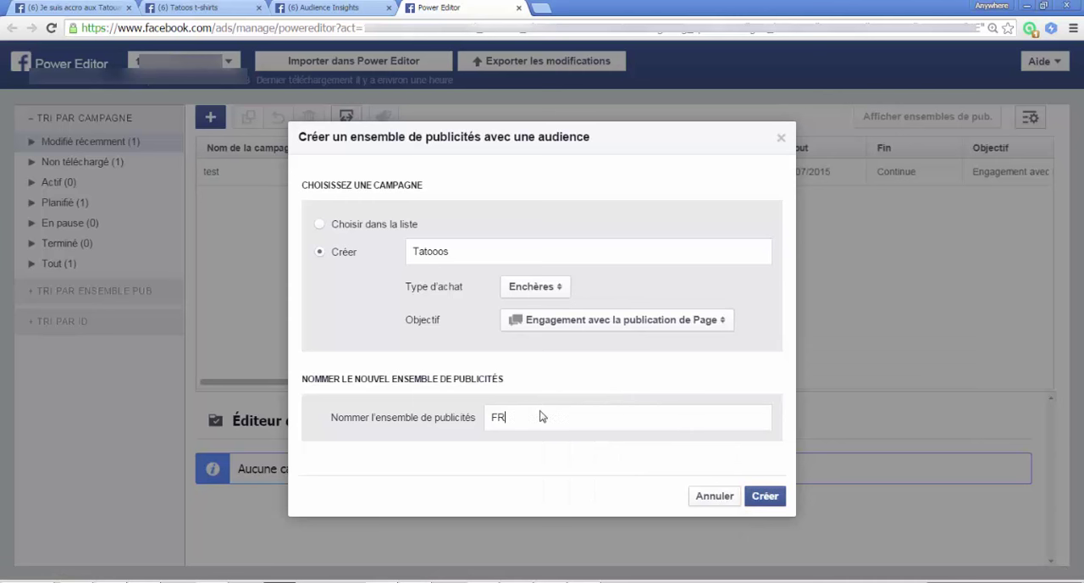
pyautogui.write(' - MEN - 21-30')
pyautogui.click(765, 498)
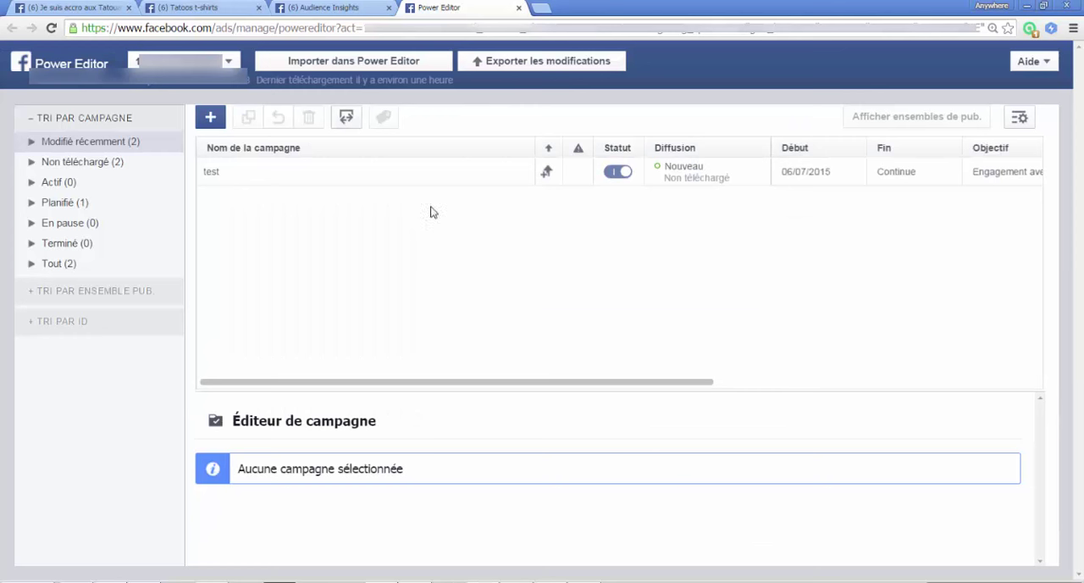
# Step: Check the ad sets, return to the campaign list and enlarge the campaign editor area
pyautogui.click(856, 119)
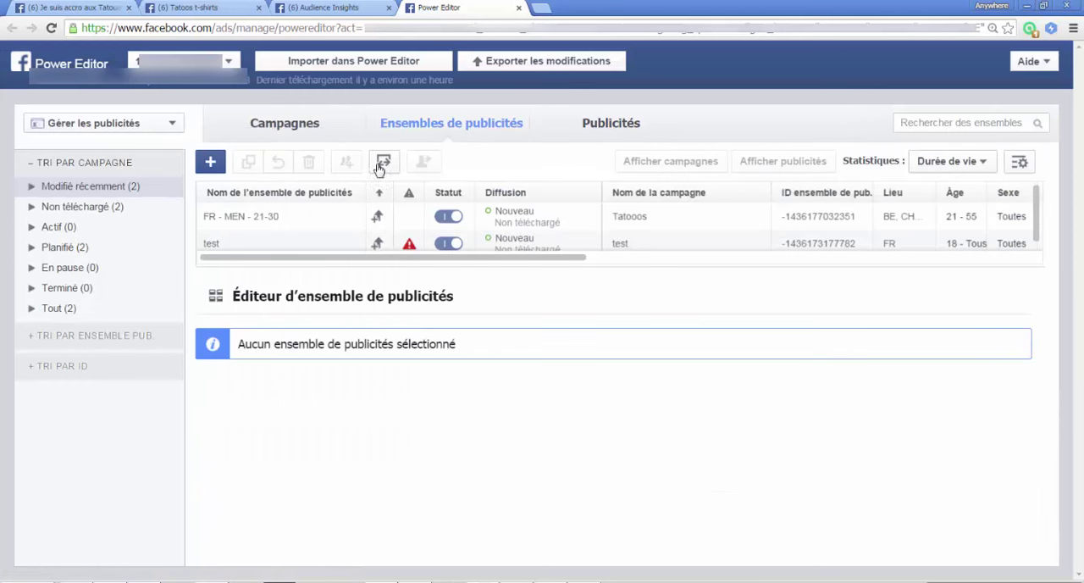
pyautogui.click(290, 128)
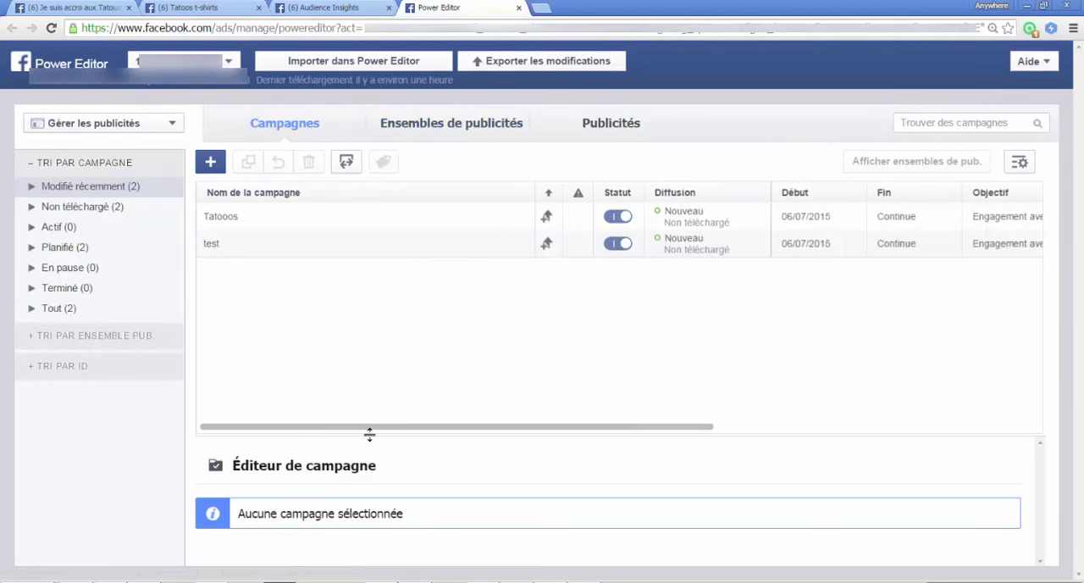
pyautogui.moveTo(368, 436); pyautogui.dragTo(351, 288)
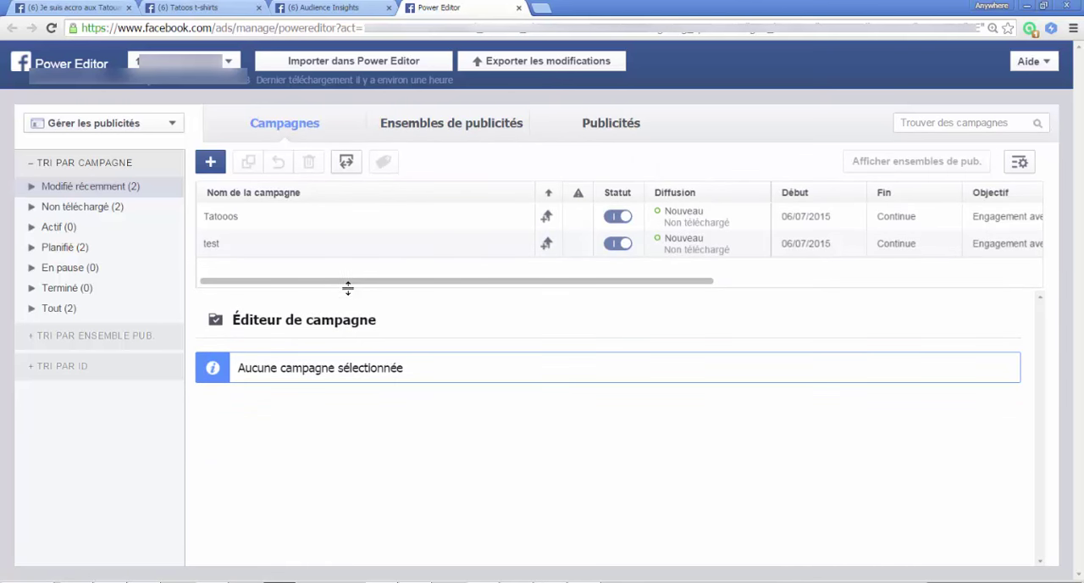
# Step: Select the Tatooos campaign and expand the recently modified campaigns
pyautogui.click(277, 223)
pyautogui.click(250, 245)
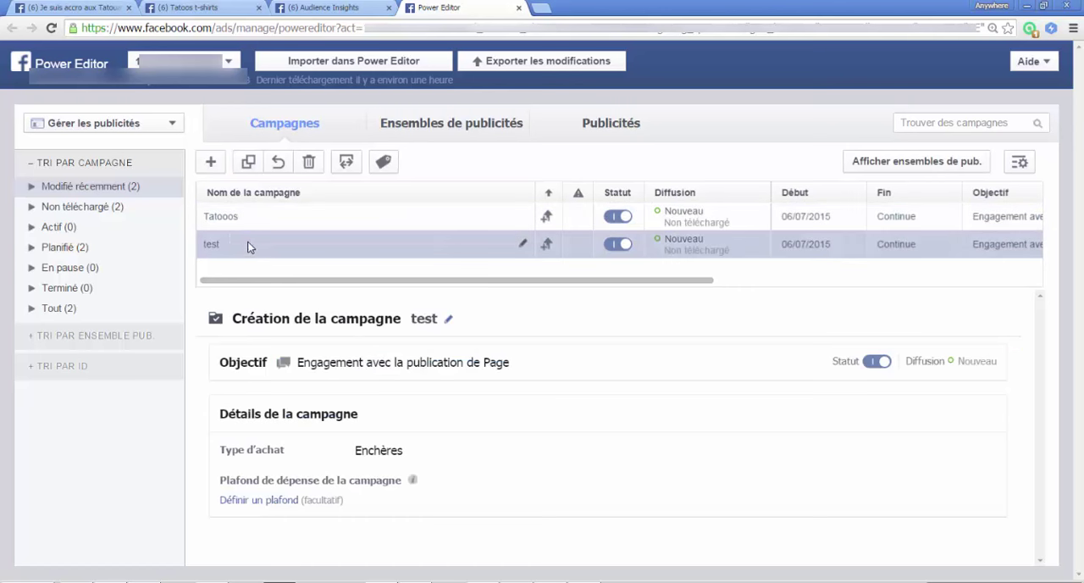
pyautogui.click(223, 225)
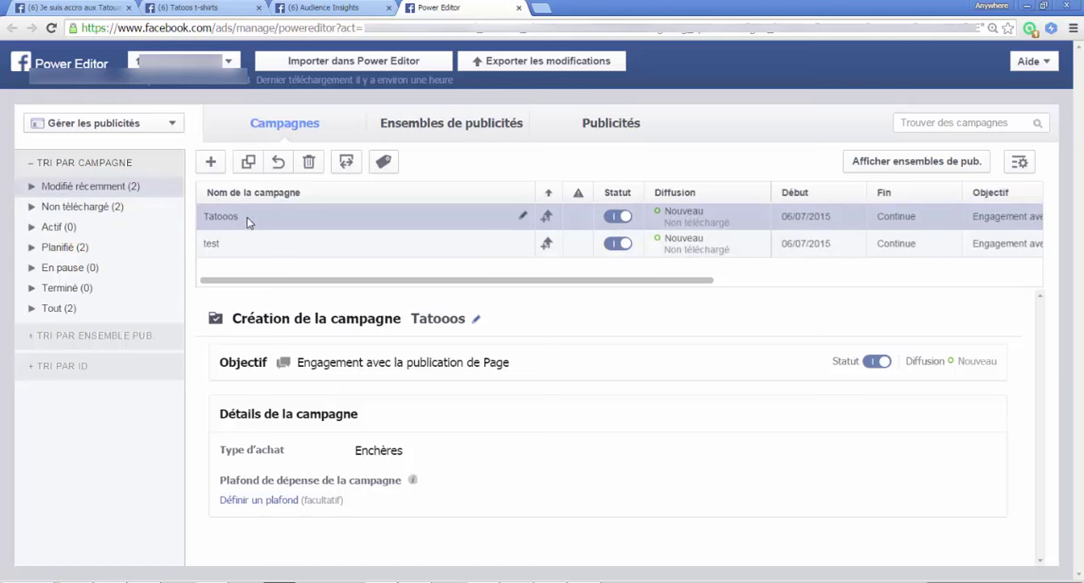
pyautogui.click(31, 185)
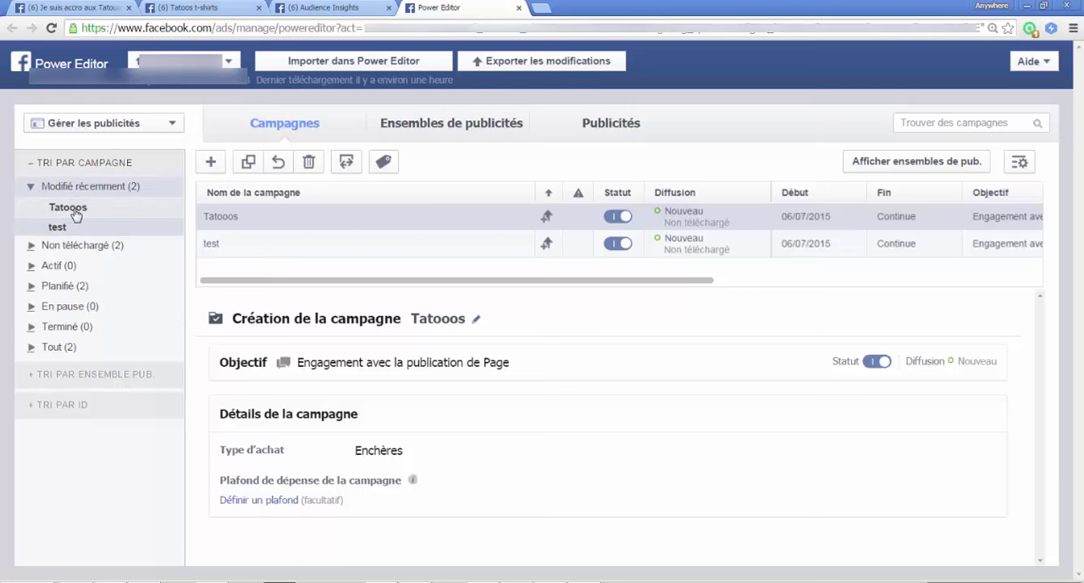
# Step: Open the FR - MEN - 21-30 ad set of the Tatooos campaign for editing
pyautogui.click(74, 209)
pyautogui.click(442, 127)
pyautogui.click(260, 218)
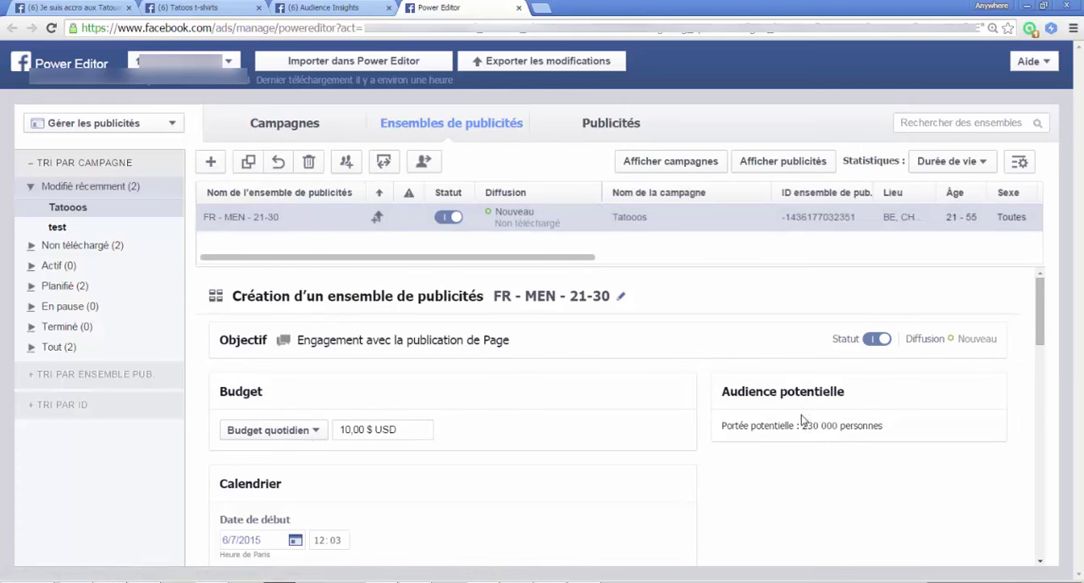
pyautogui.scroll(-1, 518, 387)
pyautogui.scroll(1, 518, 387)
# Step: Change the ad set's daily budget to a lifetime budget (Budget sur la durée de la campagne) of 100 USD
pyautogui.click(293, 429)
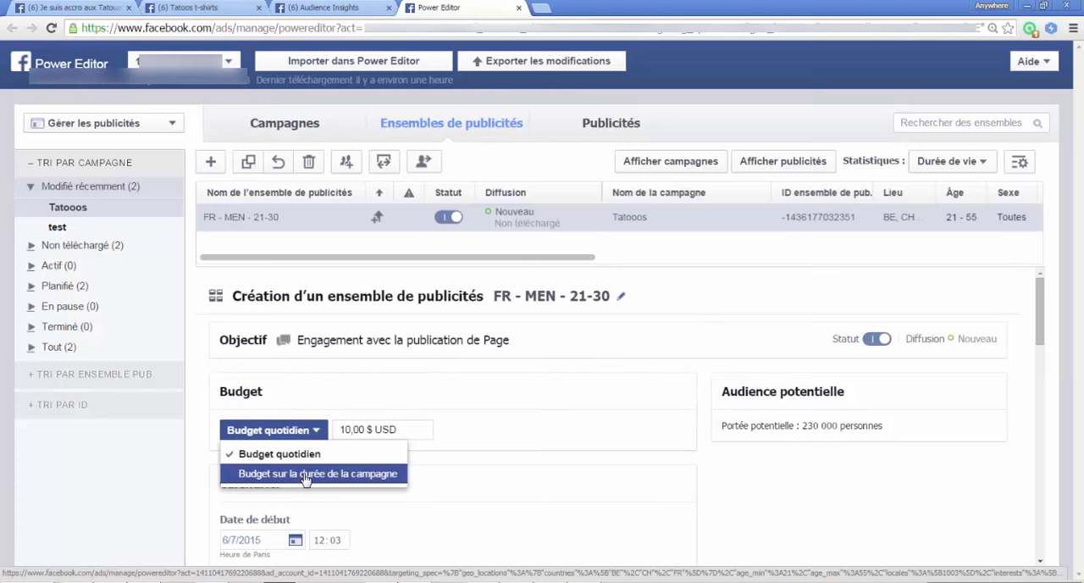
pyautogui.click(307, 473)
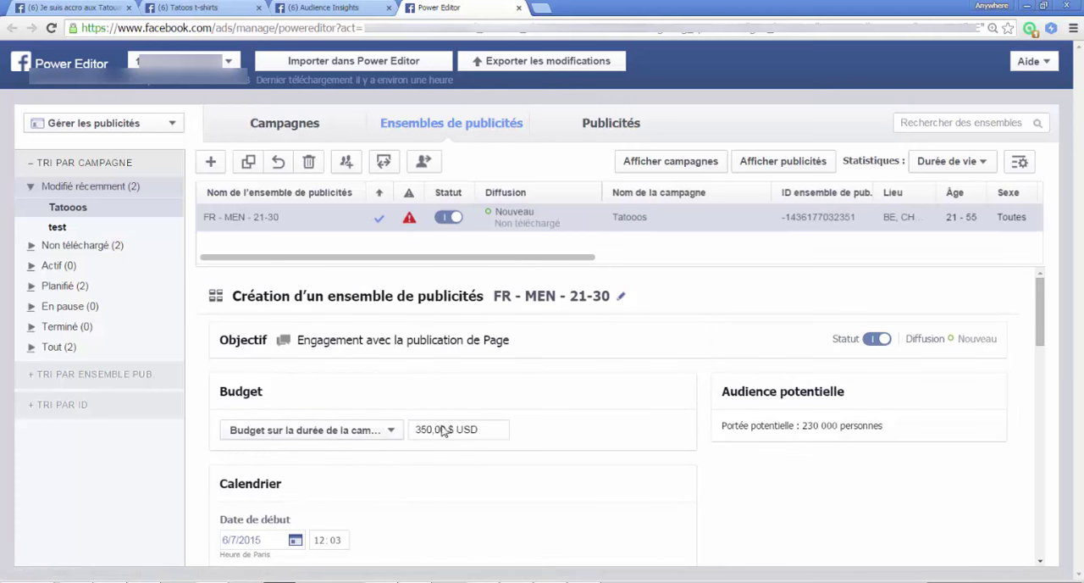
pyautogui.moveTo(427, 429); pyautogui.dragTo(417, 428)
pyautogui.press('BackSpace')
pyautogui.write('10')
# Step: Set the ad set's end date to 16/7/2015
pyautogui.scroll(-3, 525, 428)
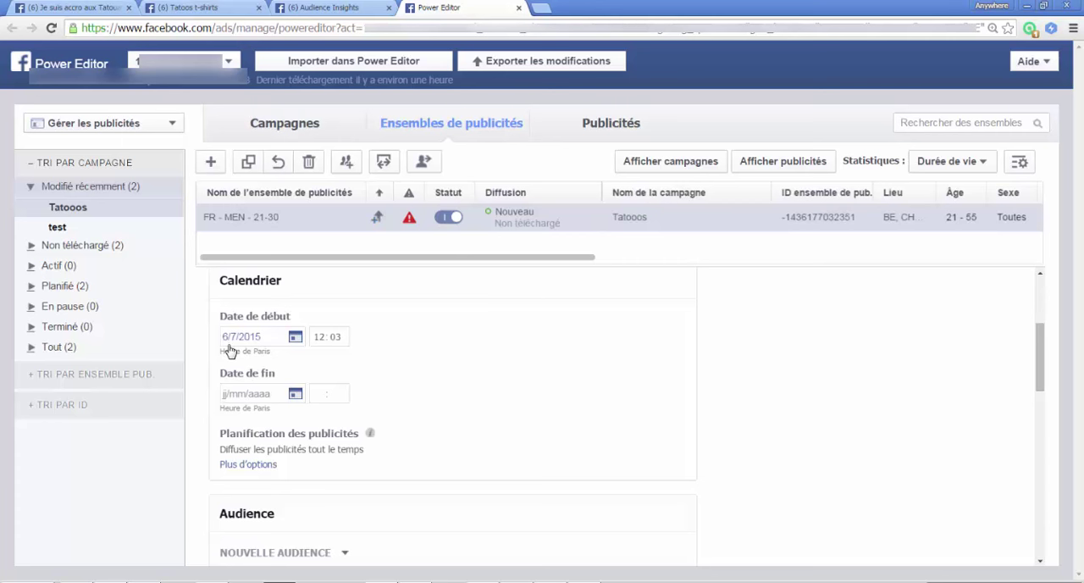
pyautogui.click(245, 395)
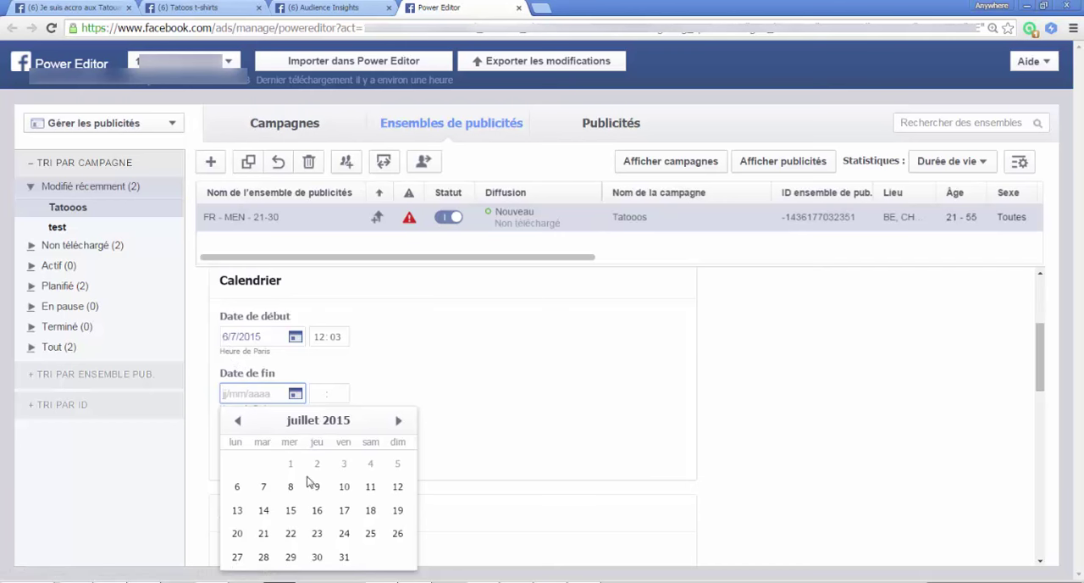
pyautogui.click(318, 510)
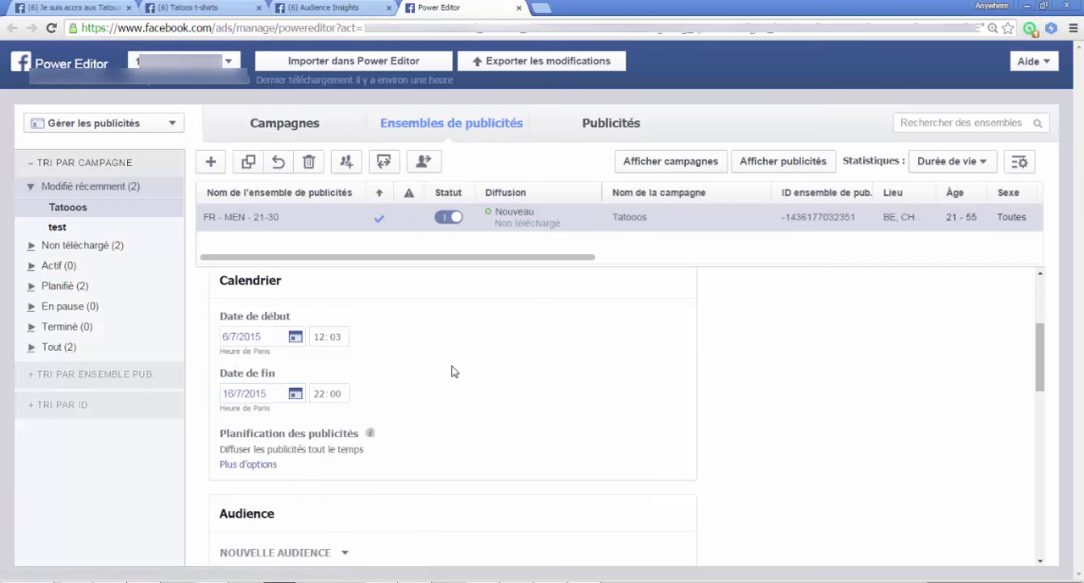
# Step: Expand the ad scheduling options and choose to run the ads on a calendar (Diffuser les publicités selon un calendrier)
pyautogui.scroll(-1, 414, 394)
pyautogui.scroll(3, 393, 410)
pyautogui.scroll(-1, 403, 408)
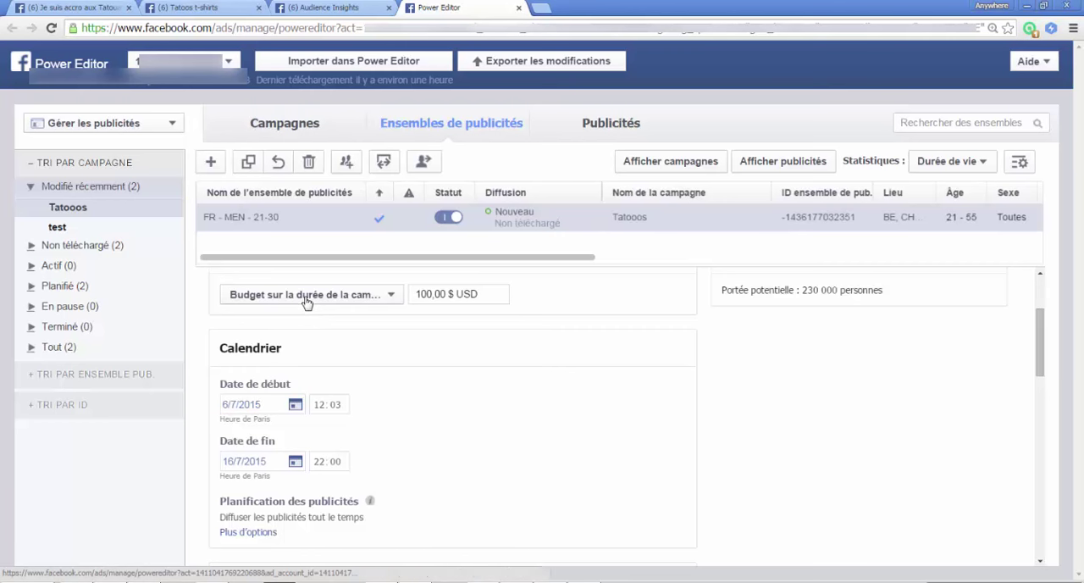
pyautogui.scroll(-2, 356, 406)
pyautogui.click(251, 398)
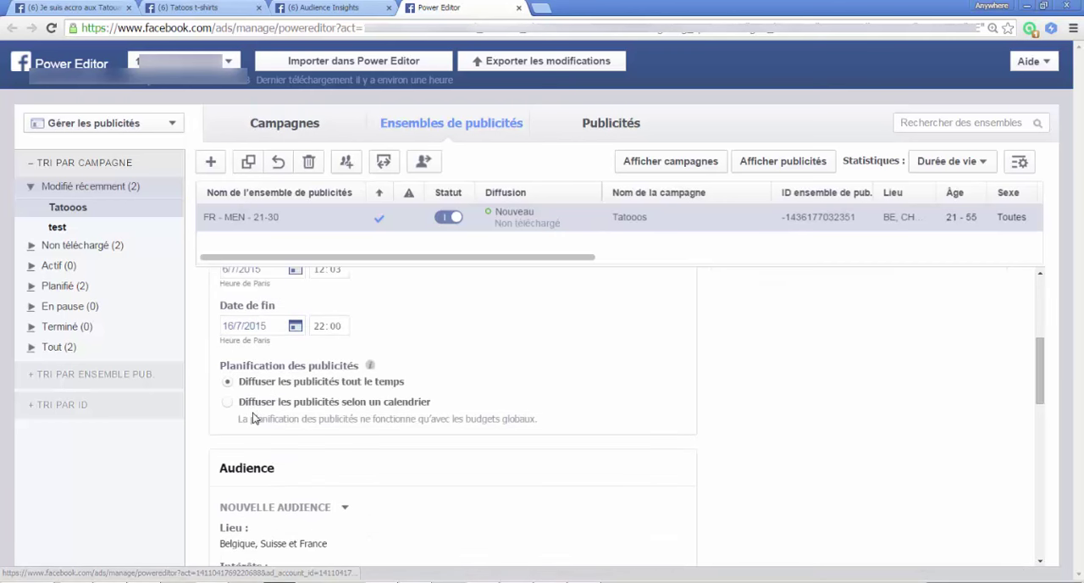
pyautogui.click(253, 404)
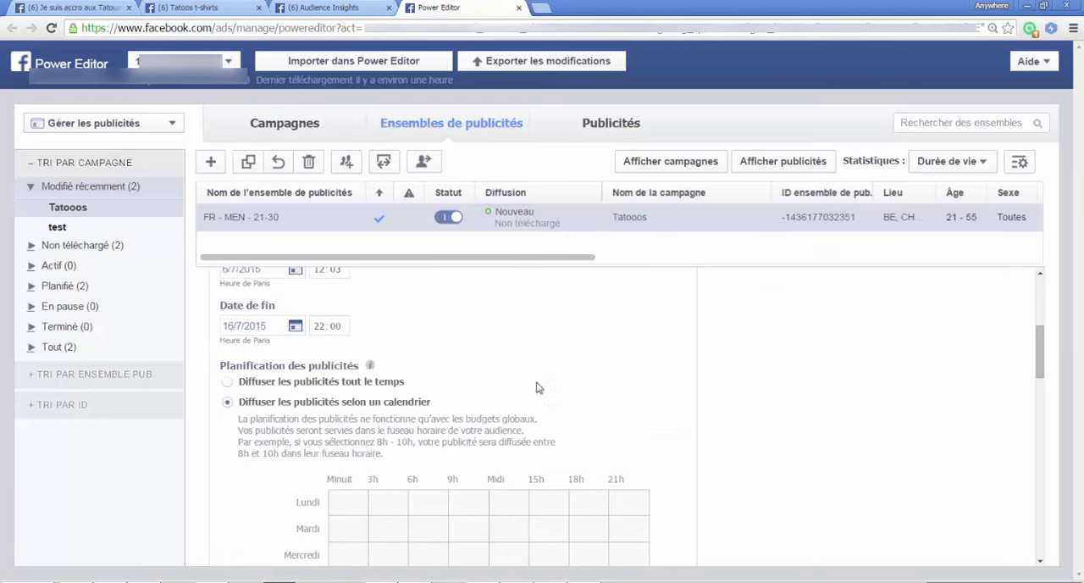
# Step: Schedule the ads for every day from 17h to 23h and from 10h to 14h
pyautogui.scroll(-1, 622, 395)
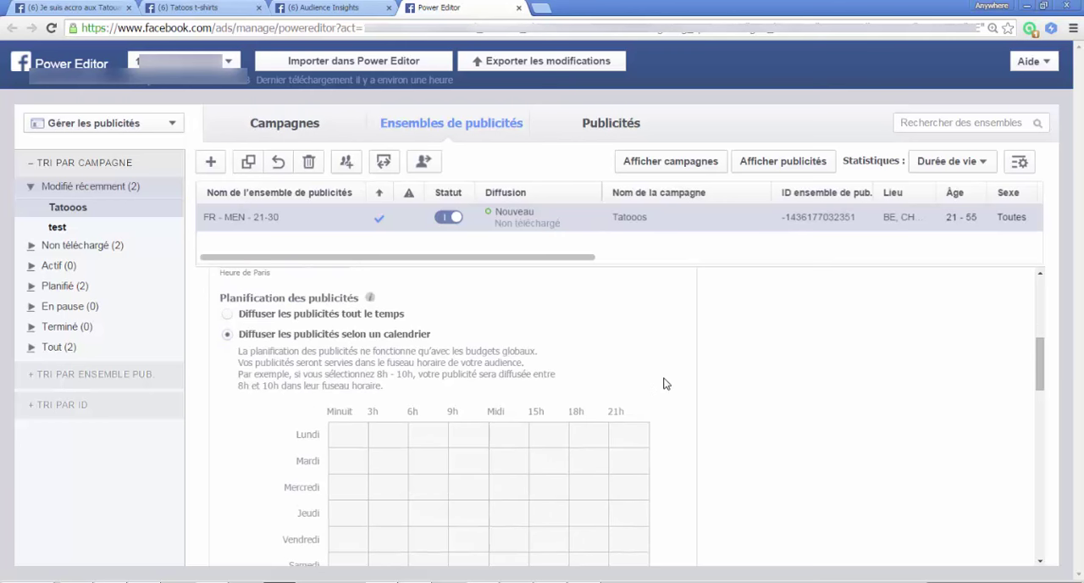
pyautogui.scroll(-1, 652, 374)
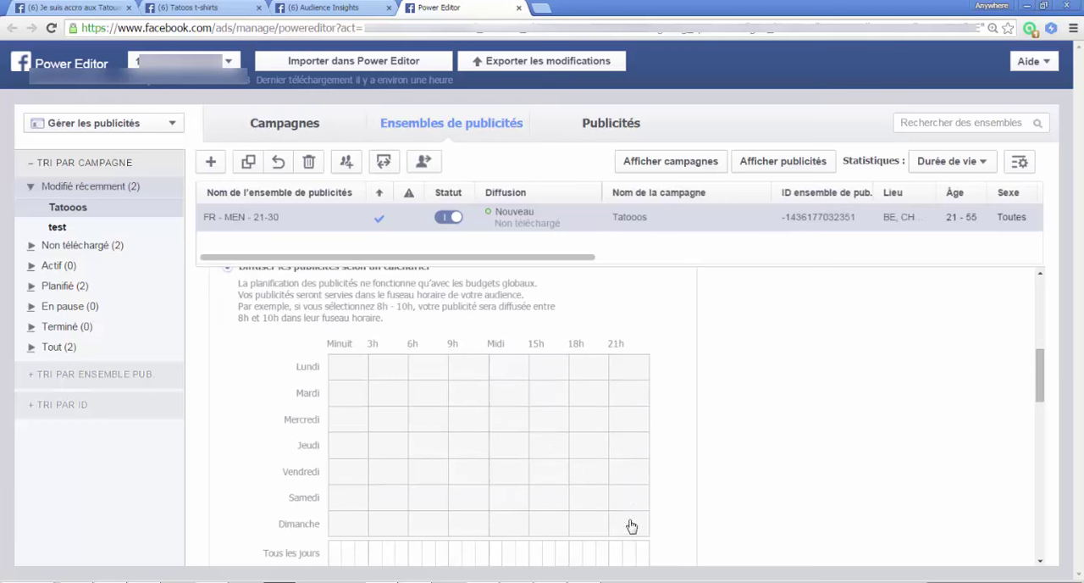
pyautogui.moveTo(629, 556); pyautogui.dragTo(571, 564)
pyautogui.scroll(-2, 694, 390)
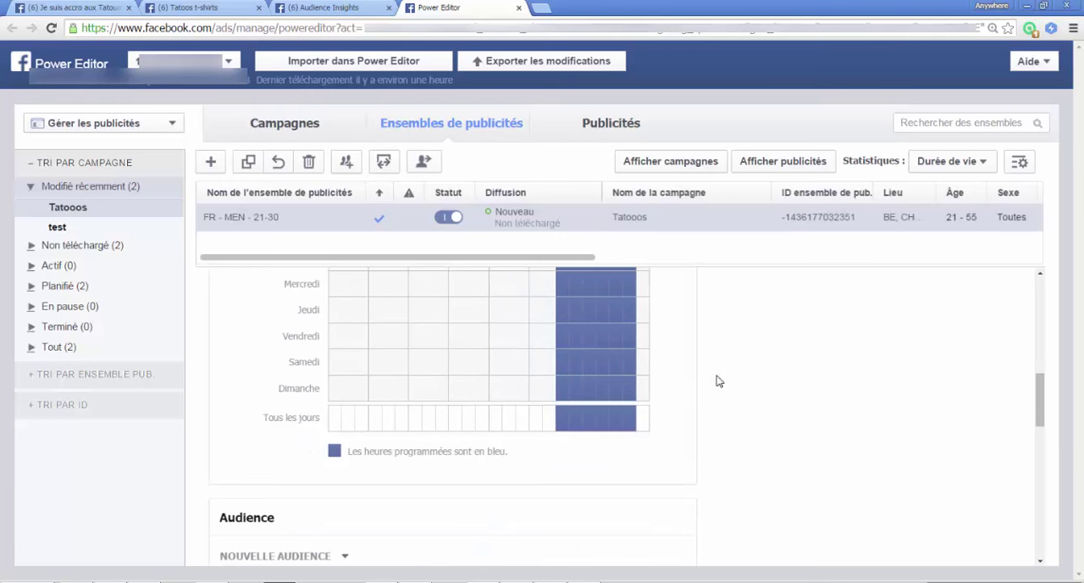
pyautogui.scroll(1, 638, 391)
pyautogui.moveTo(512, 498); pyautogui.dragTo(468, 500)
pyautogui.hotkey('ctrl', '-')
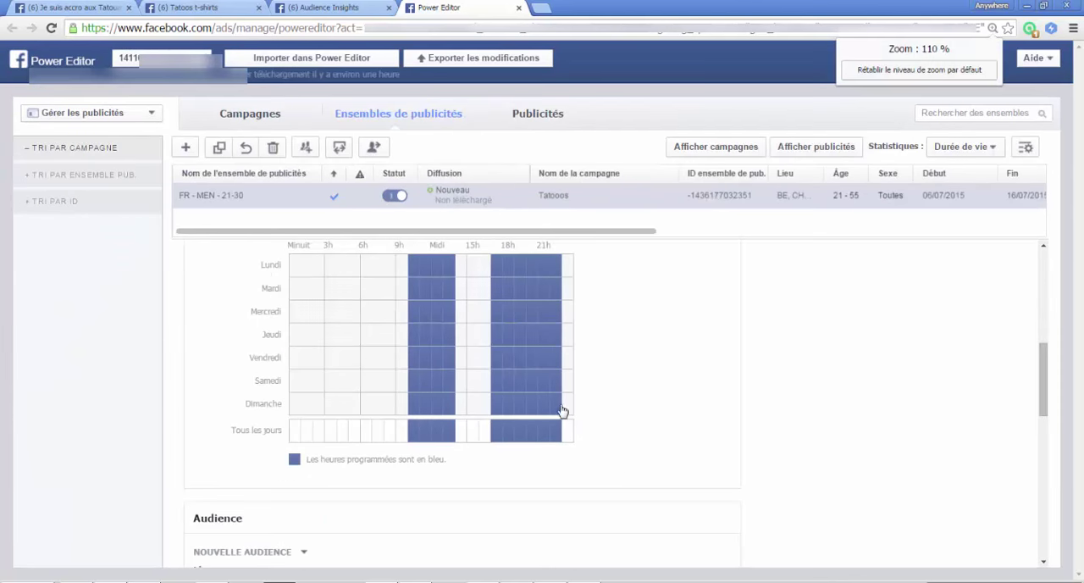
# Step: Shift the daily midday time slot to 11h–15h by adding the 14h hour and removing the 10h hour
pyautogui.scroll(1, 625, 374)
pyautogui.scroll(-1, 624, 374)
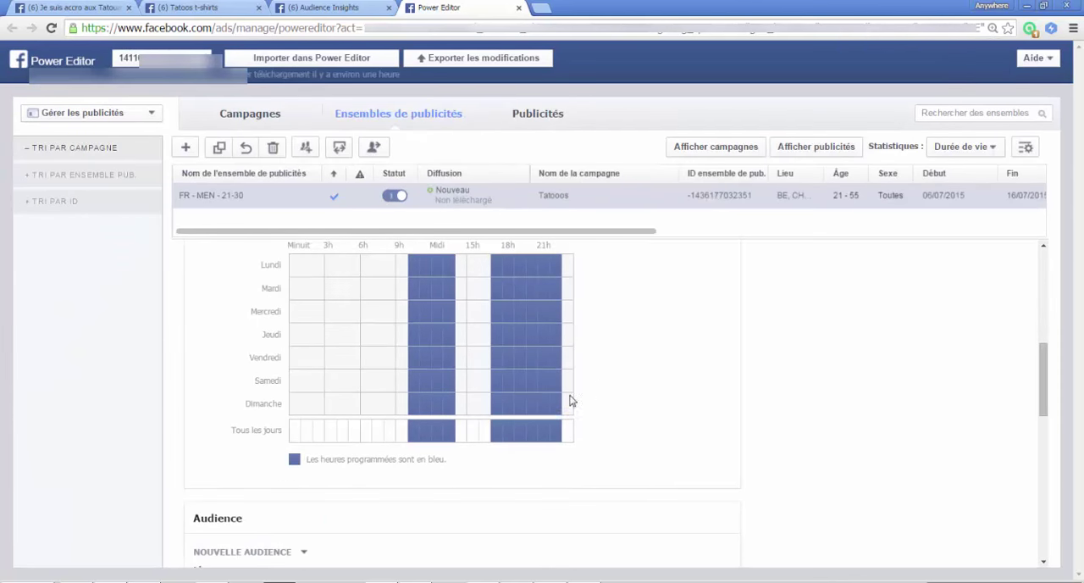
pyautogui.click(461, 431)
pyautogui.click(416, 432)
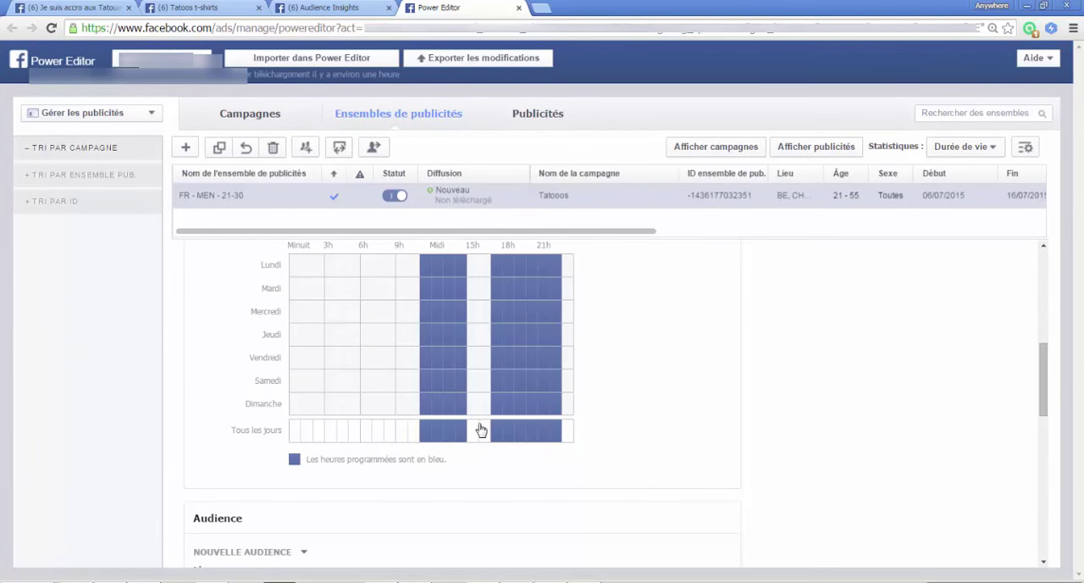
# Step: Edit the ad set's audience to men (Hommes) with a maximum age of 30 and save it
pyautogui.scroll(-5, 615, 382)
pyautogui.scroll(2, 346, 389)
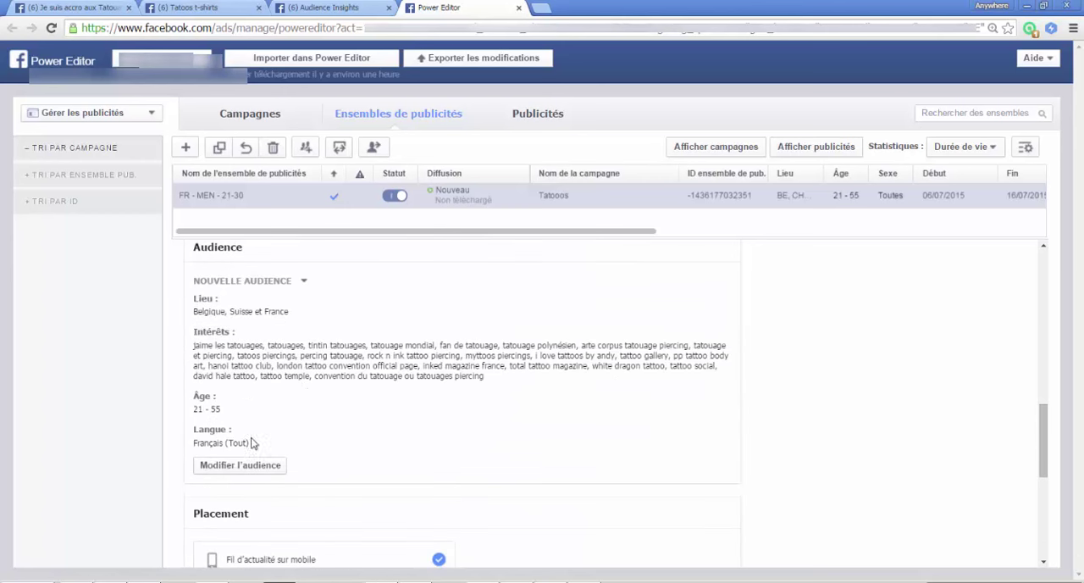
pyautogui.click(241, 466)
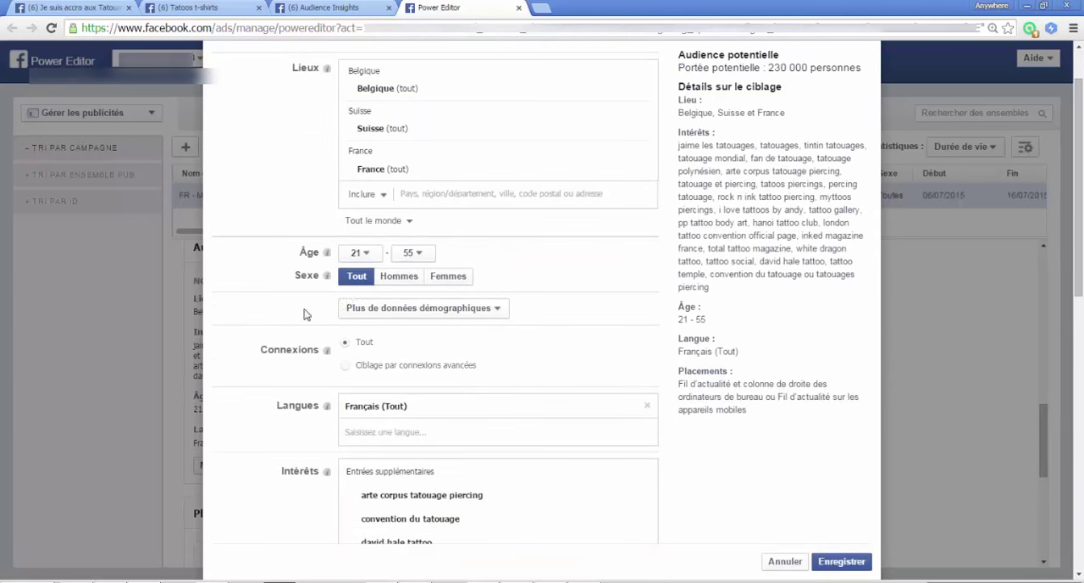
pyautogui.click(412, 253)
pyautogui.scroll(-3, 412, 360)
pyautogui.scroll(2, 413, 358)
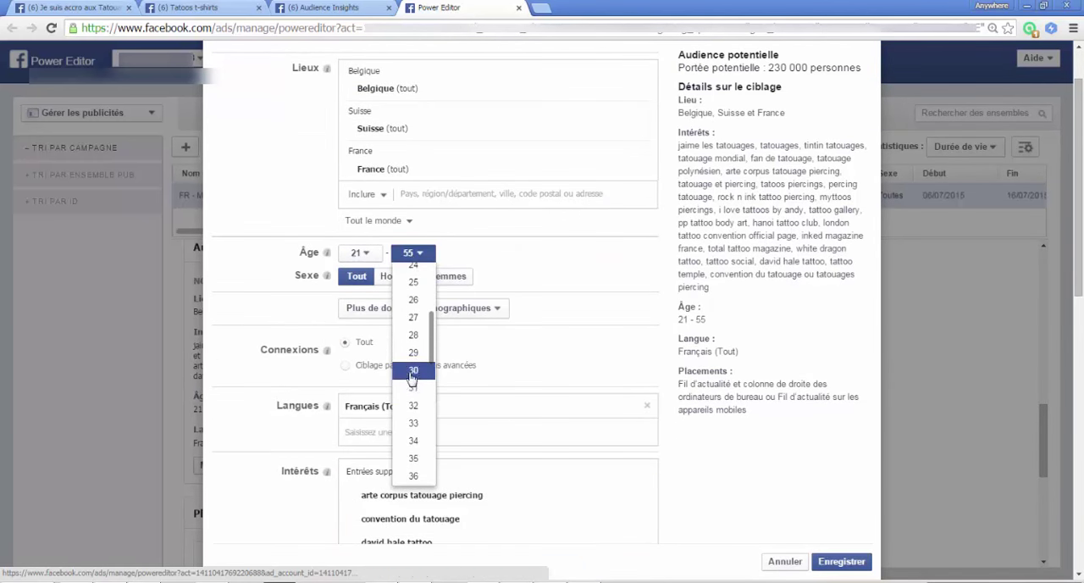
pyautogui.click(415, 367)
pyautogui.click(398, 277)
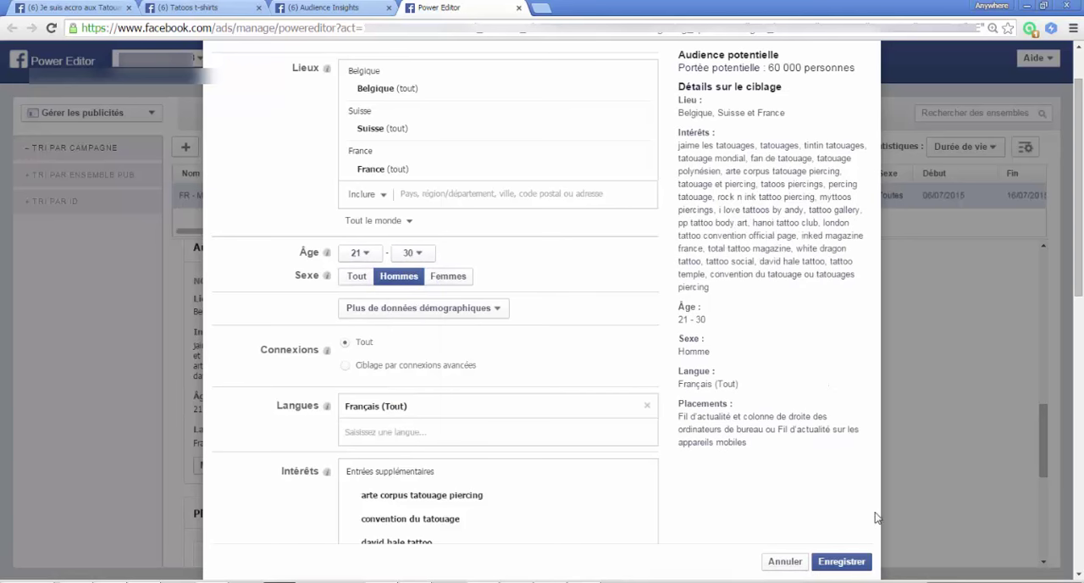
pyautogui.click(854, 564)
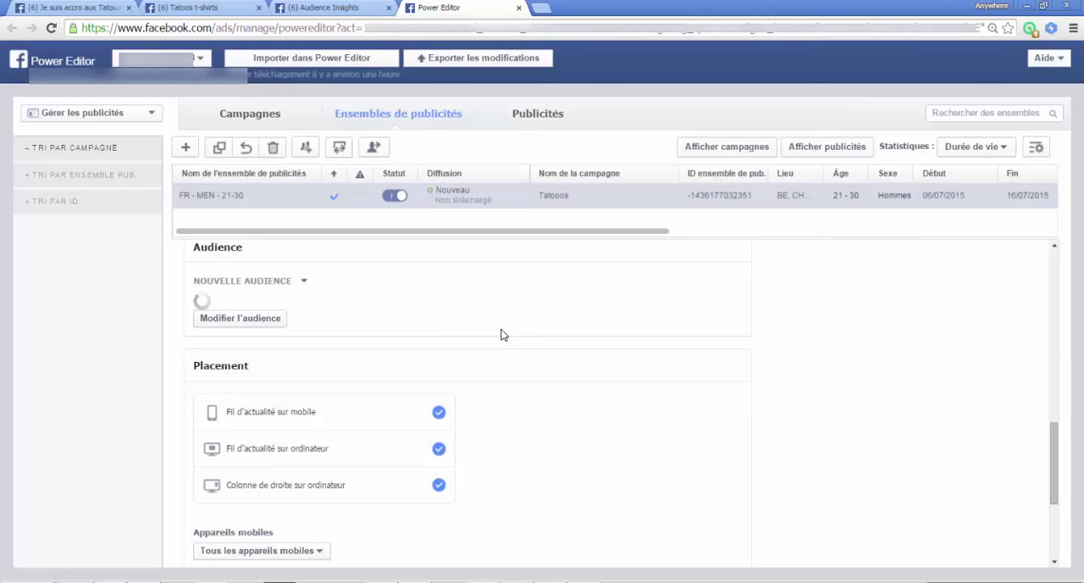
# Step: Exclude the desktop right-column placement and limit mobile delivery to Wi-Fi connections only
pyautogui.scroll(-3, 457, 351)
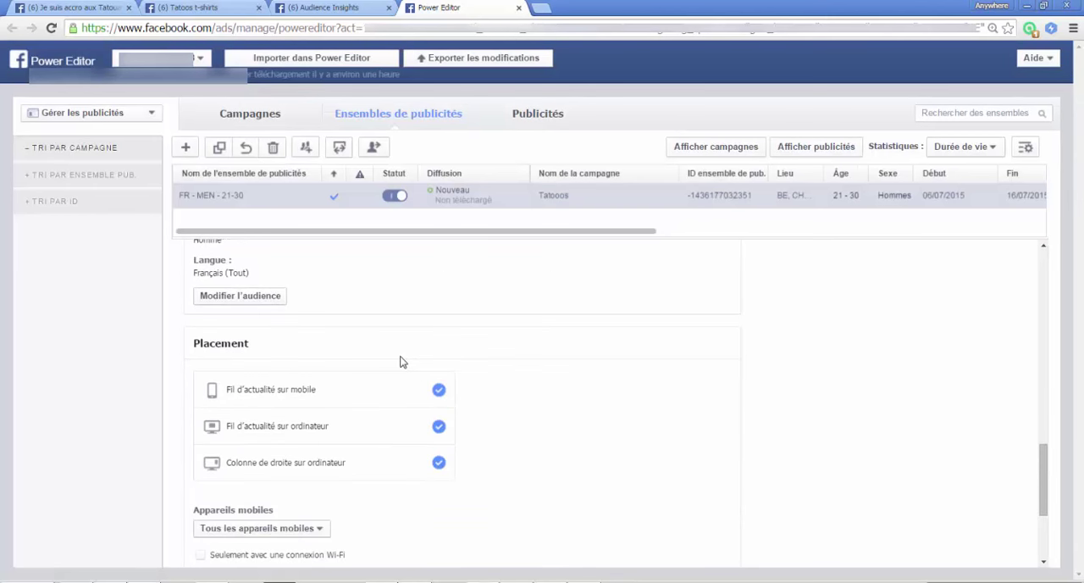
pyautogui.scroll(-1, 346, 418)
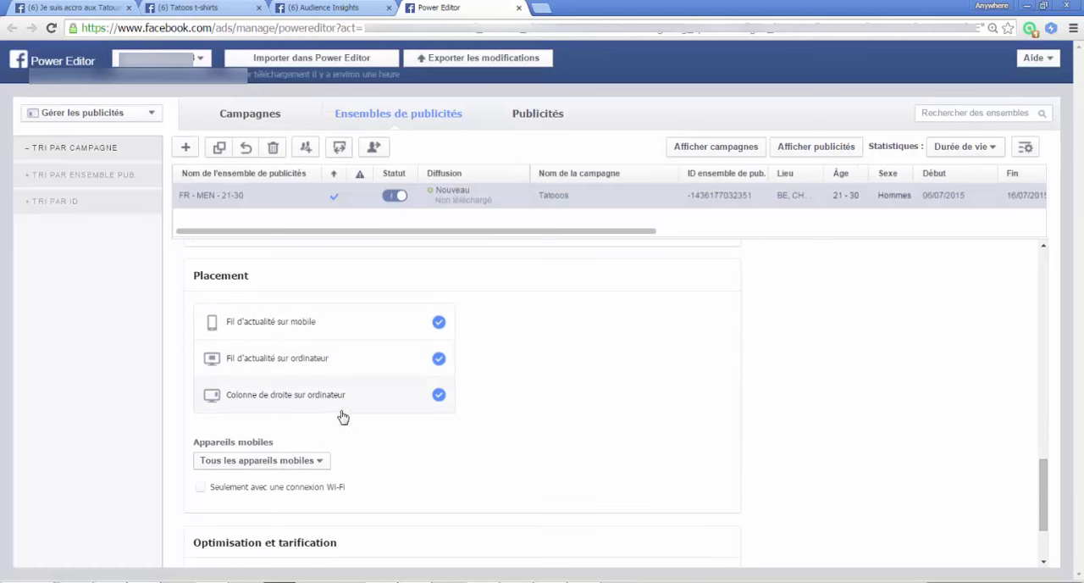
pyautogui.click(439, 396)
pyautogui.scroll(-1, 162, 458)
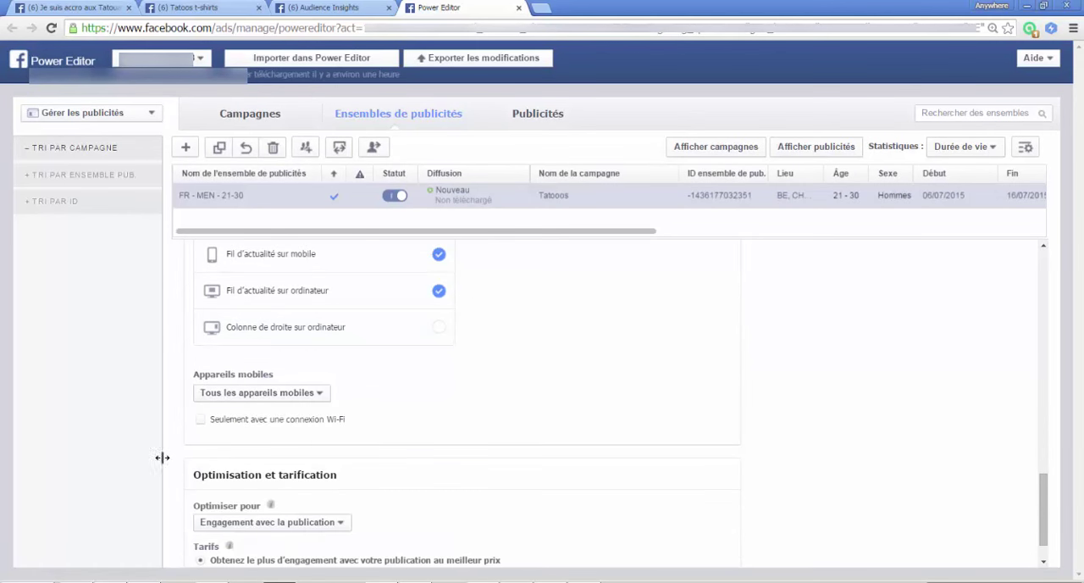
pyautogui.click(203, 421)
pyautogui.scroll(-1, 460, 407)
pyautogui.scroll(8, 593, 453)
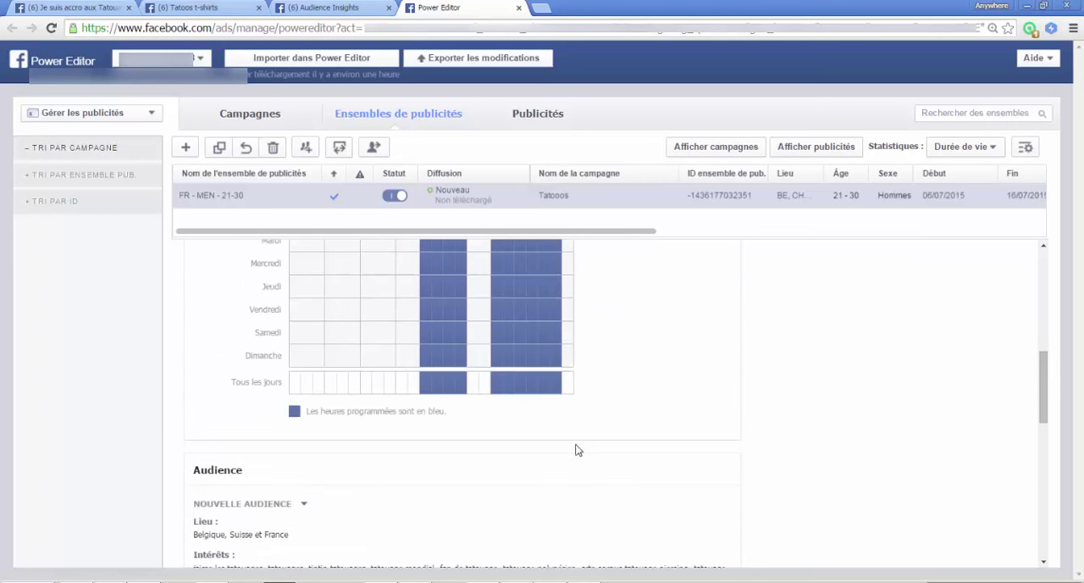
# Step: Go to the ads view and filter it by the recently modified FR - MEN - 21-30 ad set
pyautogui.scroll(4, 384, 359)
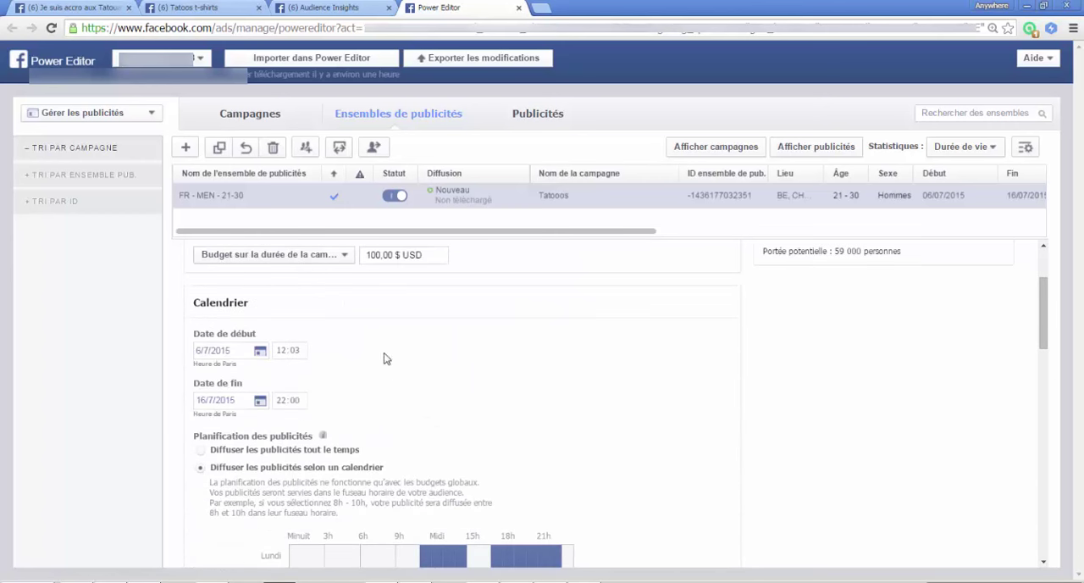
pyautogui.click(536, 117)
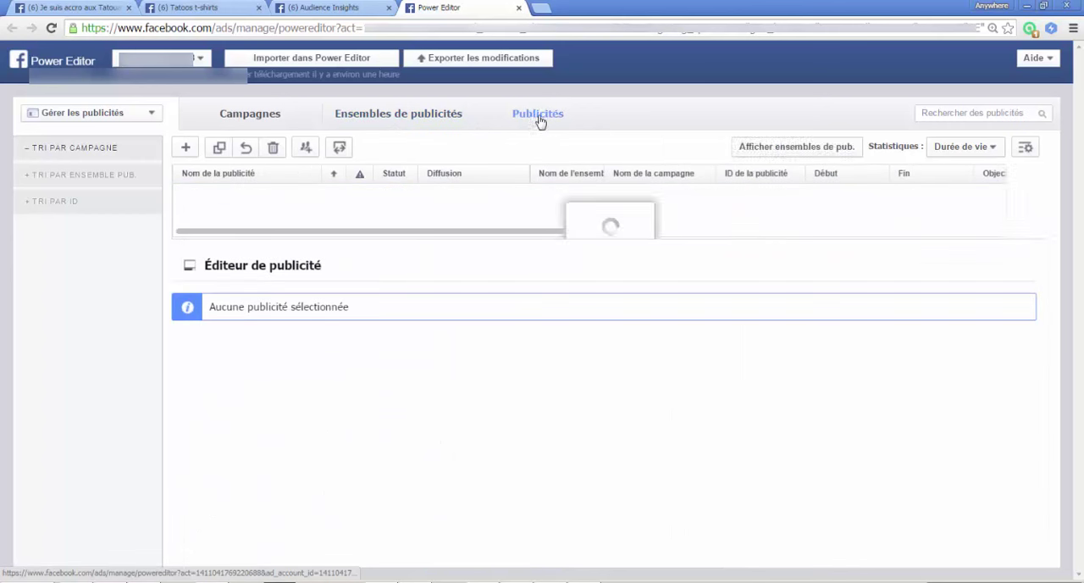
pyautogui.click(32, 178)
pyautogui.click(29, 195)
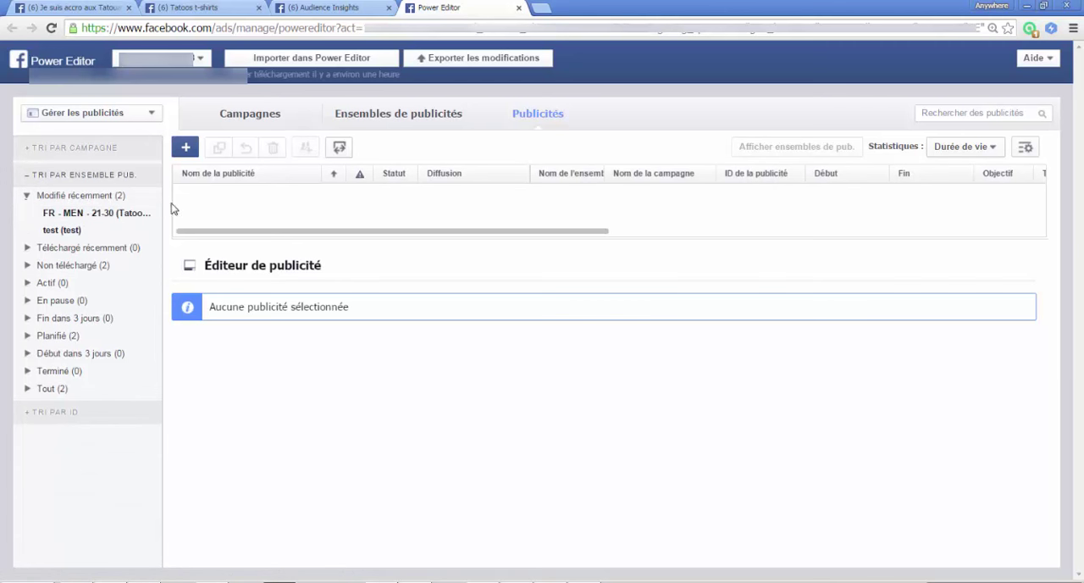
pyautogui.click(97, 217)
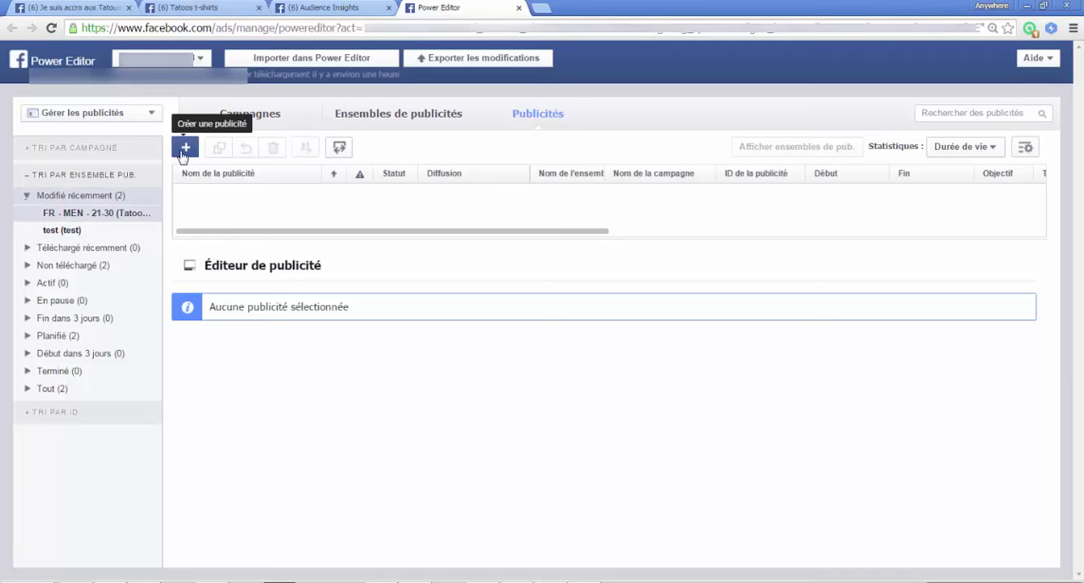
# Step: Create an ad named "1" in the FR - MEN - 21-30 ad set of the Tatooos campaign
pyautogui.click(185, 147)
pyautogui.click(520, 383)
pyautogui.write('1')
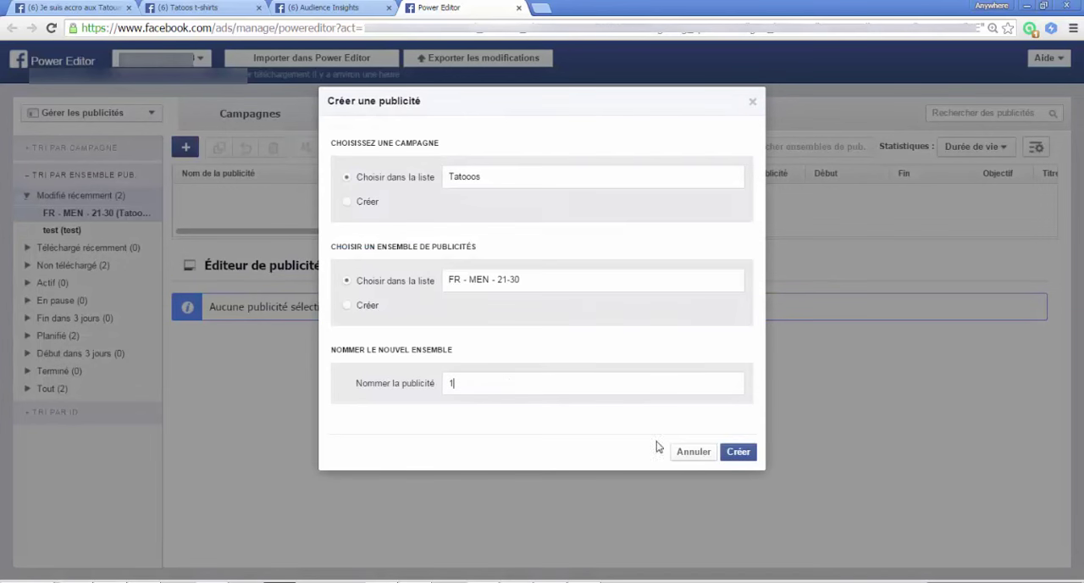
pyautogui.click(738, 451)
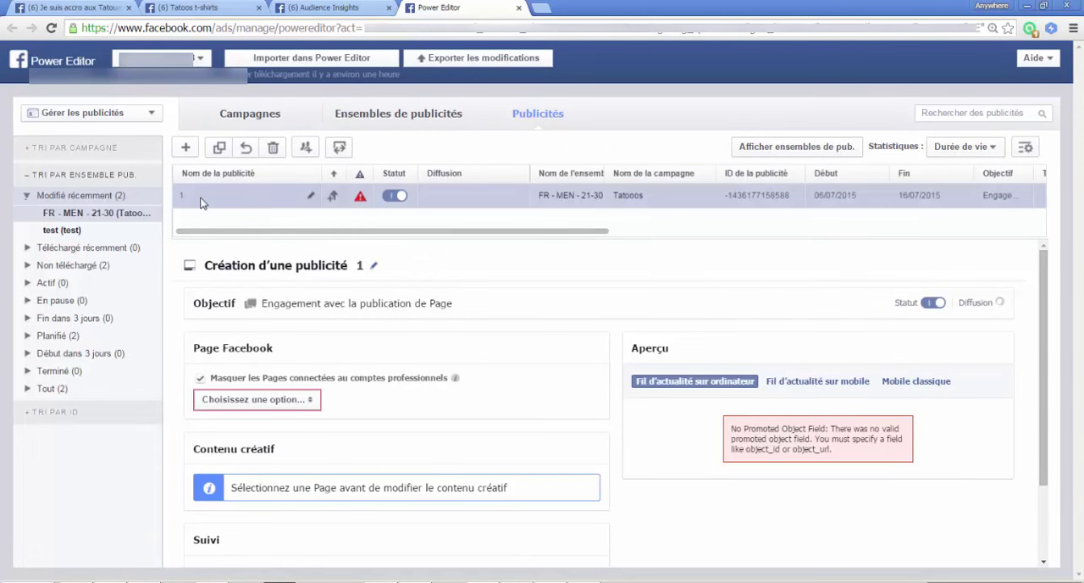
# Step: Choose Tatoos t-shirts as the ad's Facebook Page
pyautogui.click(291, 399)
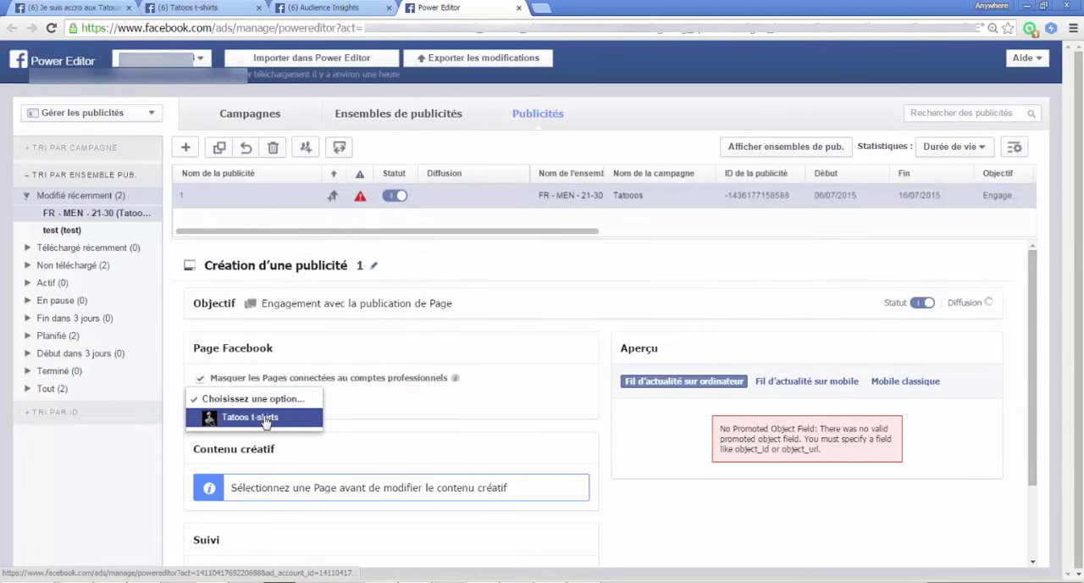
pyautogui.click(265, 418)
pyautogui.scroll(-1, 496, 416)
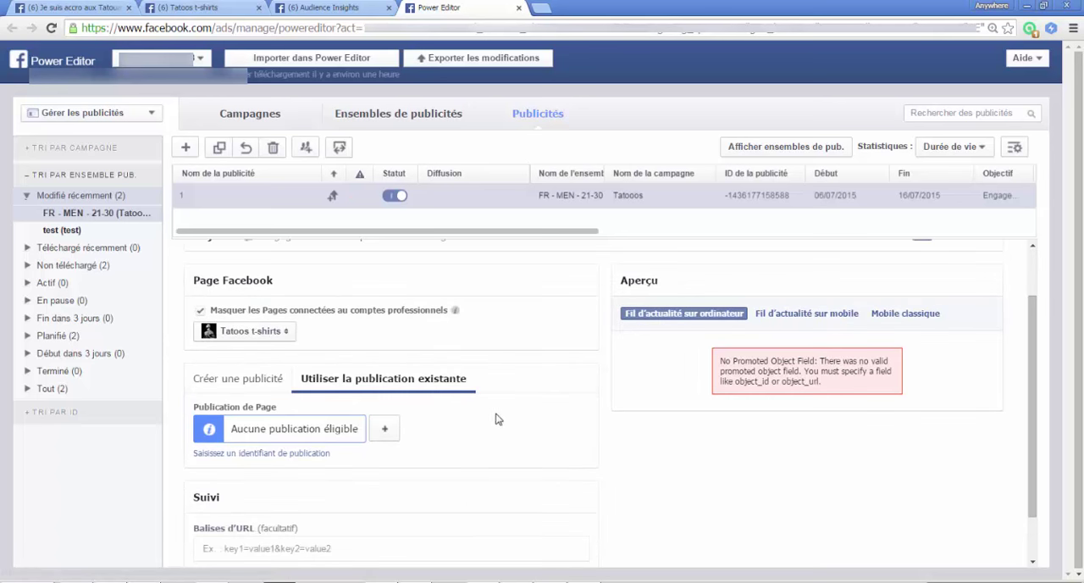
pyautogui.click(387, 431)
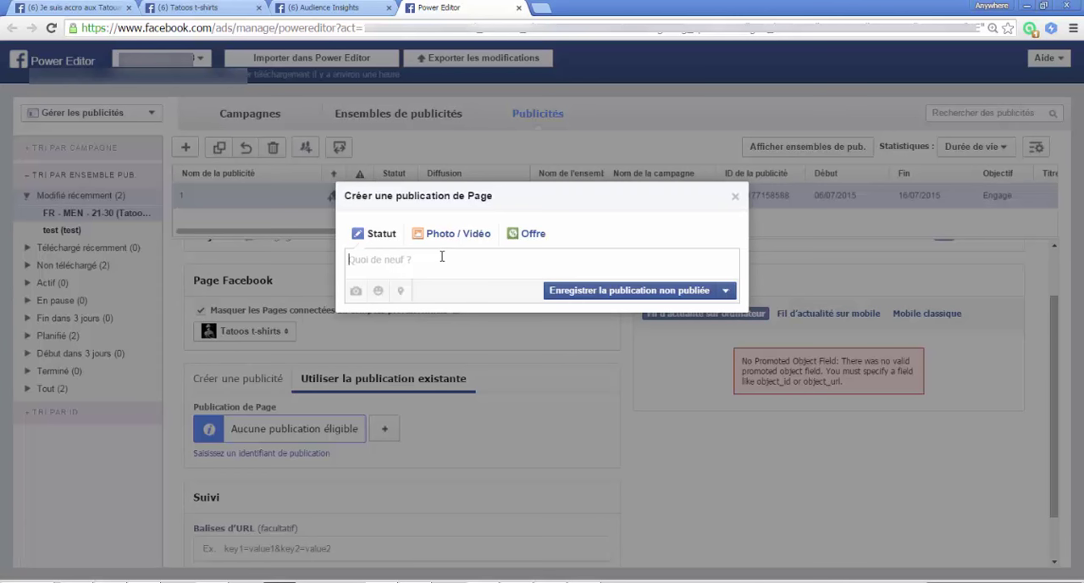
pyautogui.write('Vous êtes tatoué ? Ce T-shirt est pour VOUS !')
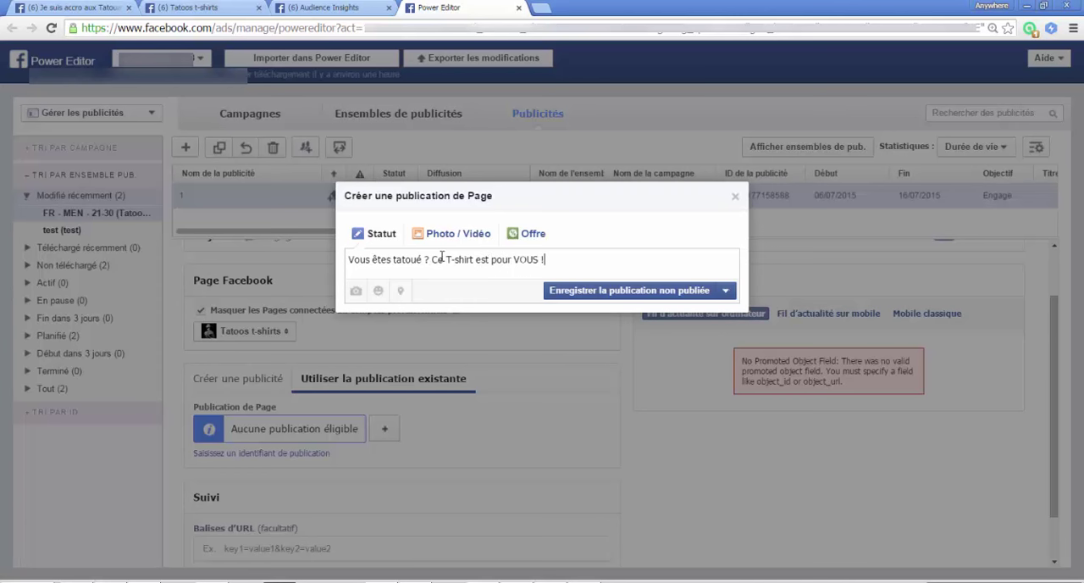
pyautogui.press('Return')
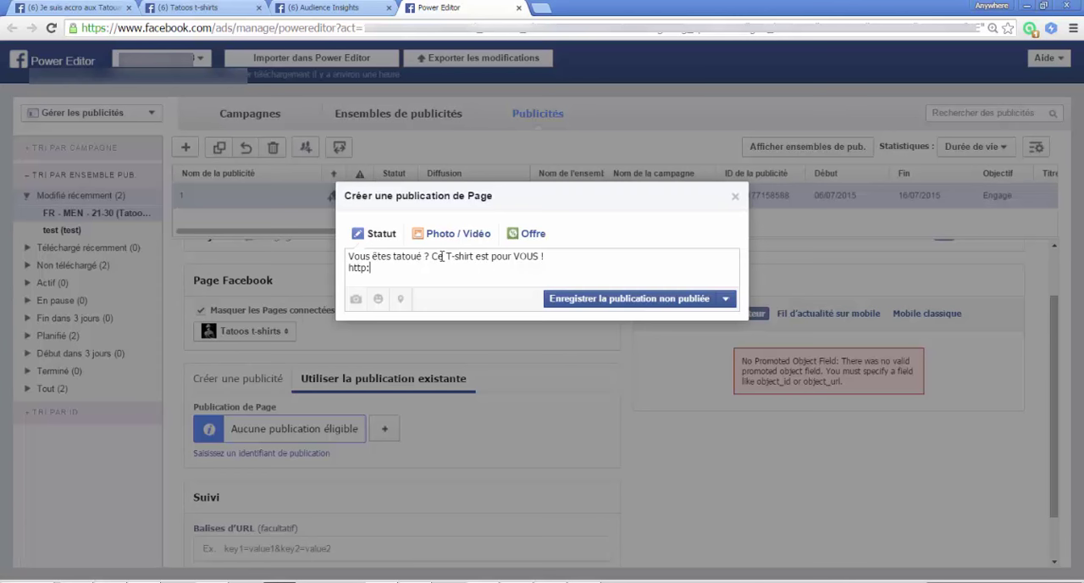
pyautogui.write('http://teezily.')
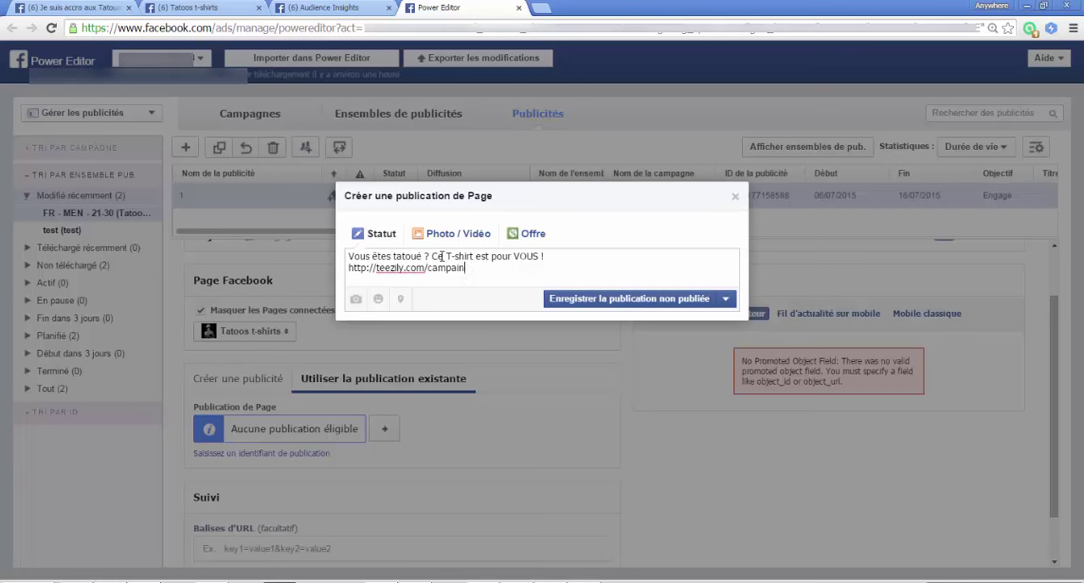
# Step: Attach the black "Je suis un mec tatoué" T-shirt image from the tools folder to the Page post
pyautogui.click(357, 300)
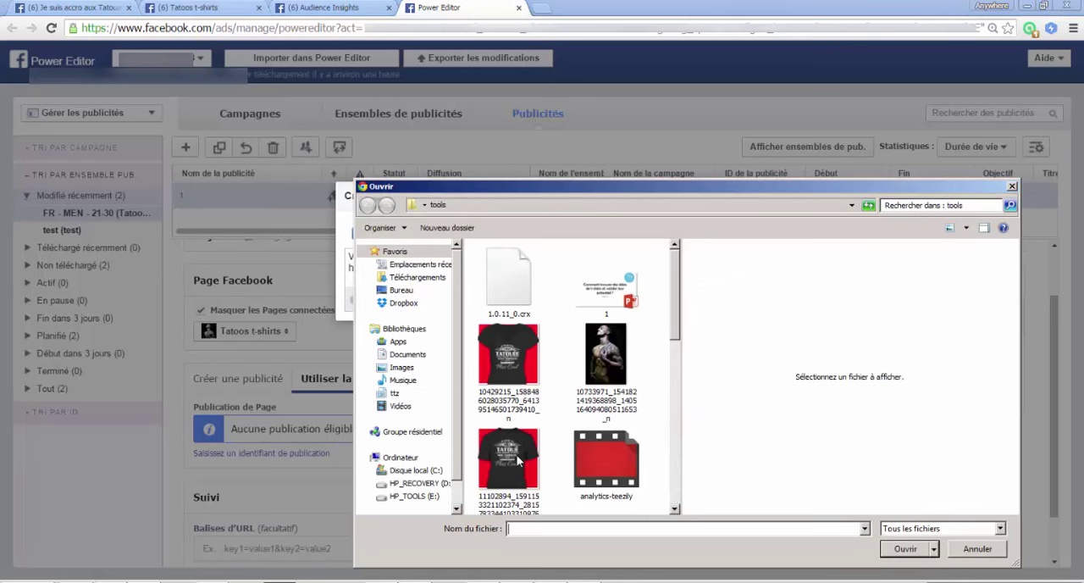
pyautogui.click(519, 460)
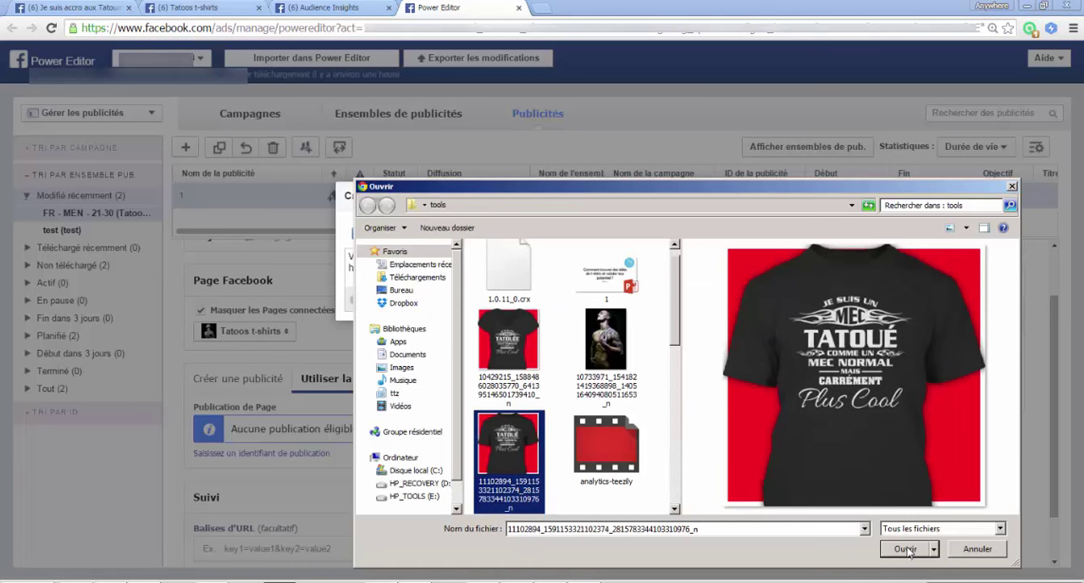
pyautogui.click(905, 548)
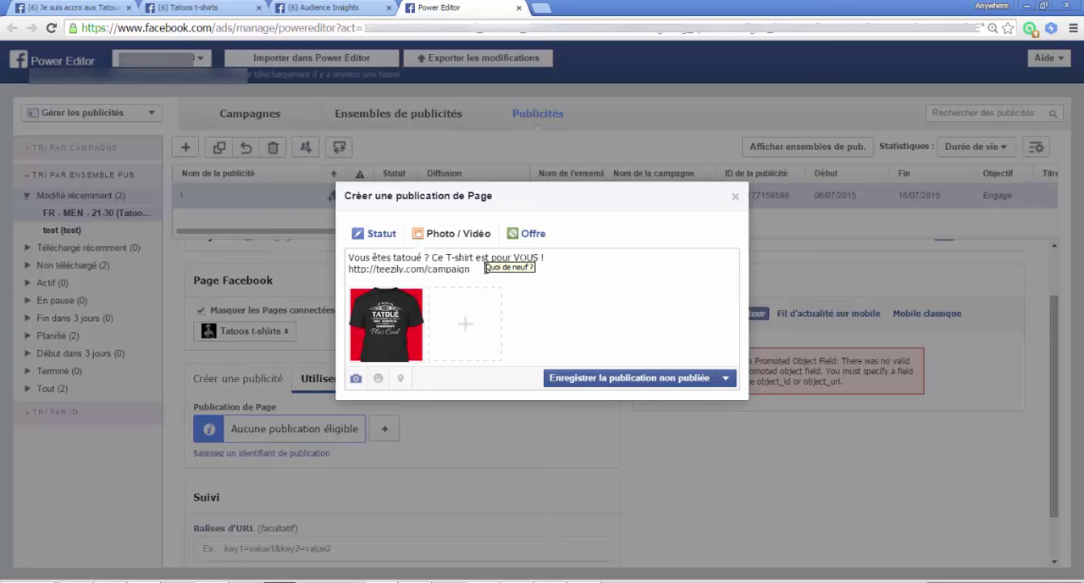
# Step: Publish the Page post immediately instead of saving it unpublished, and check the ad's desktop news feed preview
pyautogui.click(726, 378)
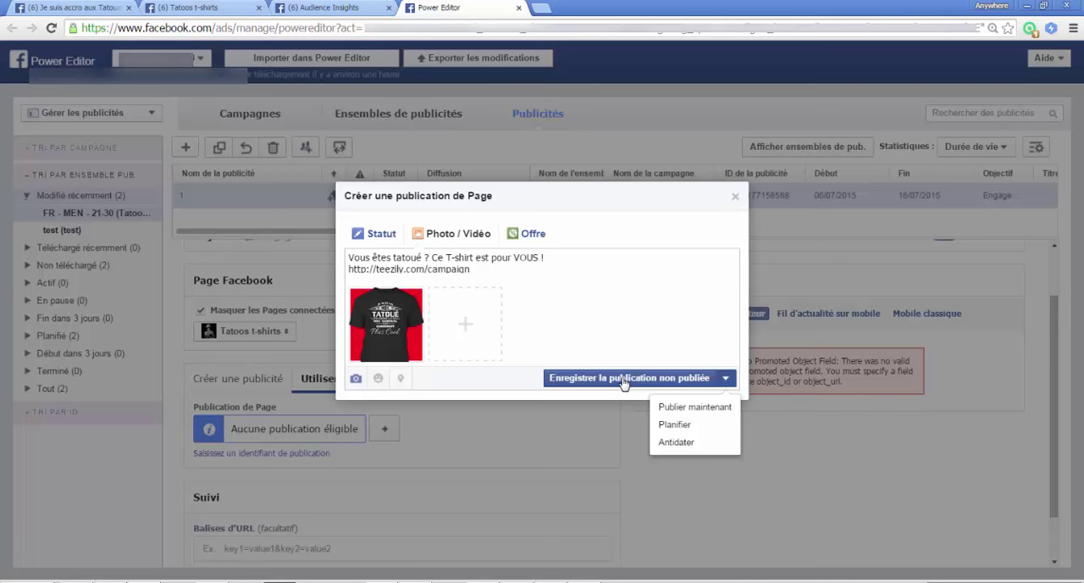
pyautogui.click(687, 408)
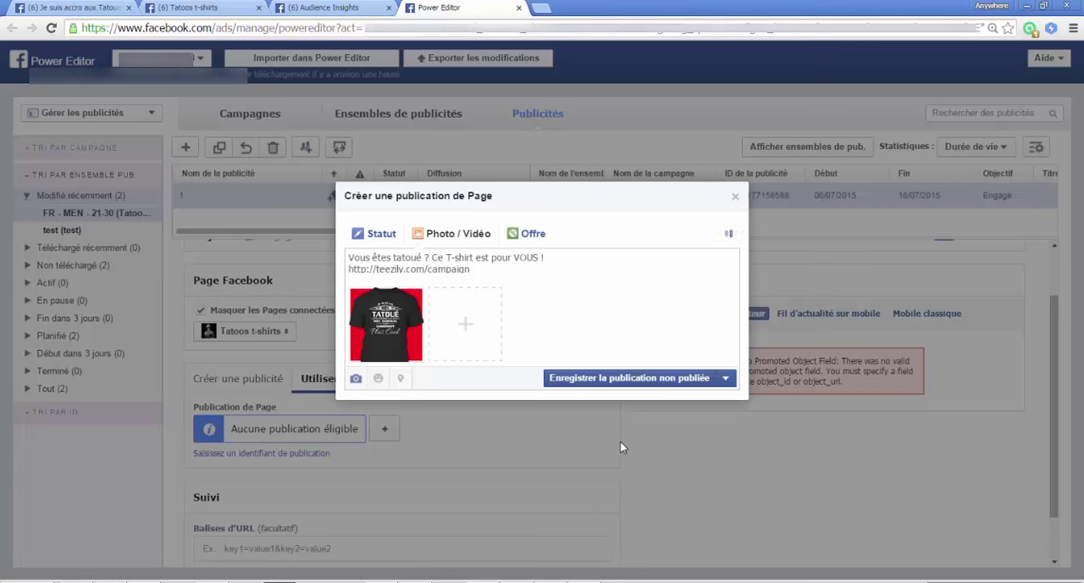
pyautogui.scroll(-1, 433, 429)
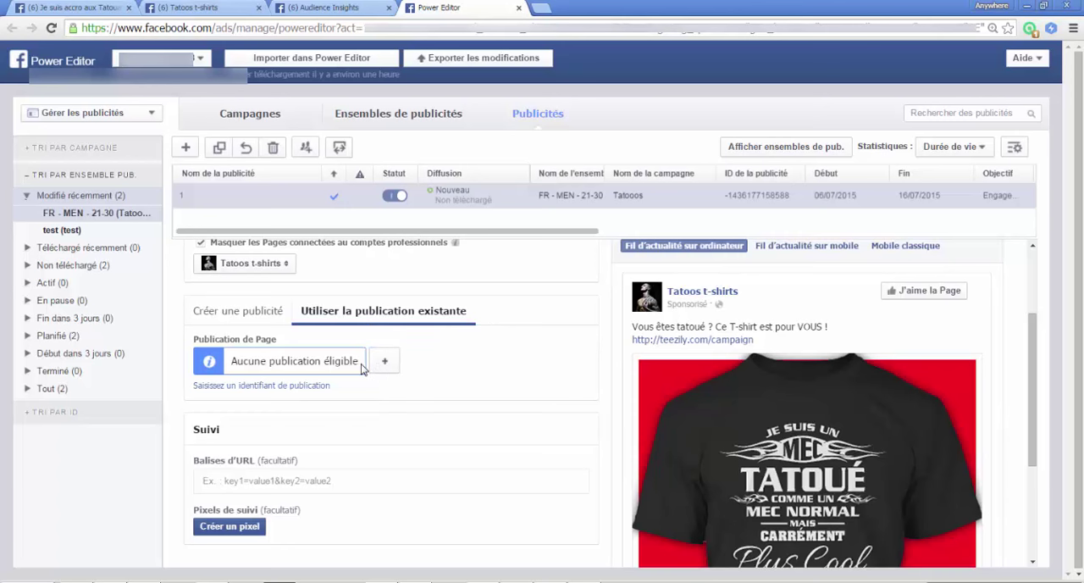
pyautogui.scroll(-3, 649, 405)
pyautogui.scroll(3, 649, 405)
pyautogui.scroll(-2, 763, 398)
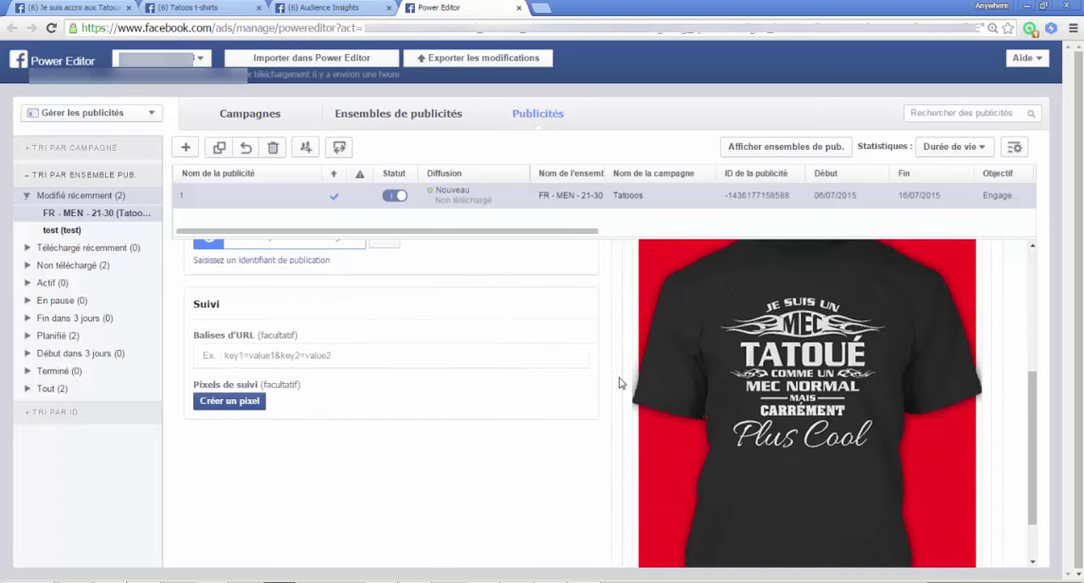
pyautogui.scroll(4, 619, 383)
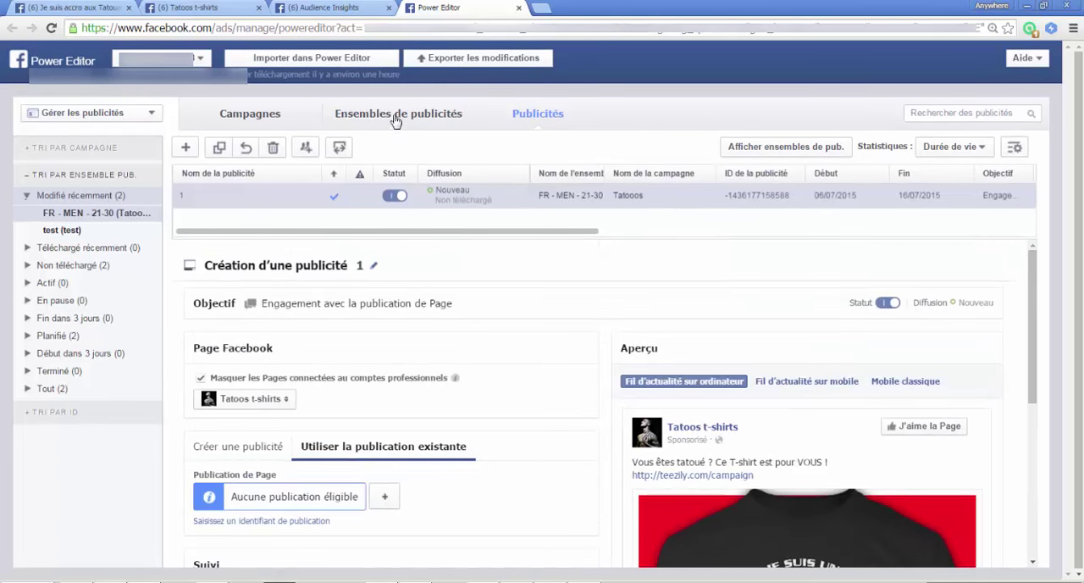
# Step: Duplicate the FR - MEN - 21-30 ad set within the existing Tatooos campaign
pyautogui.click(400, 116)
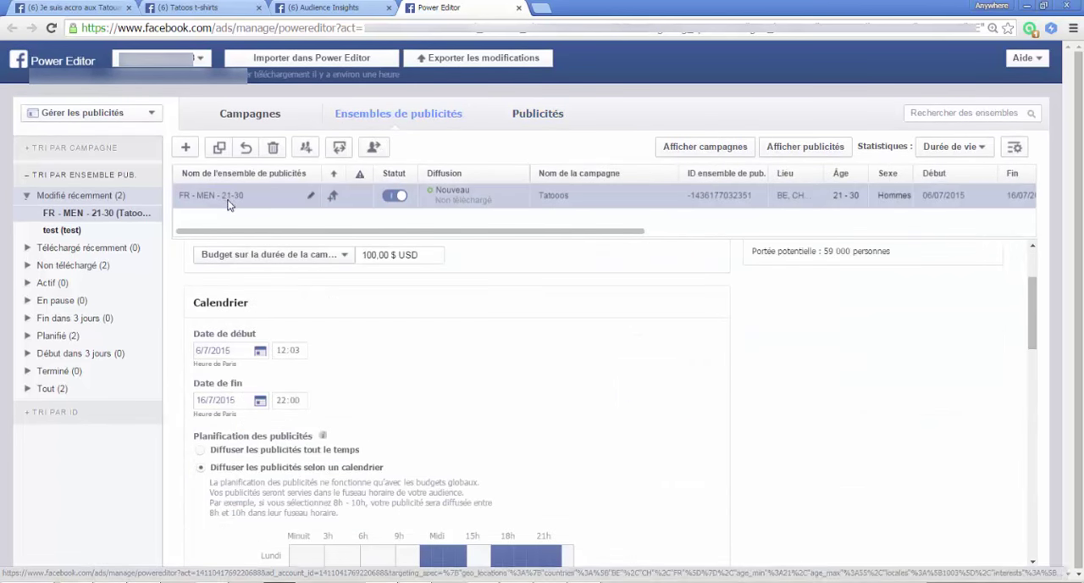
pyautogui.moveTo(247, 277); pyautogui.dragTo(238, 246)
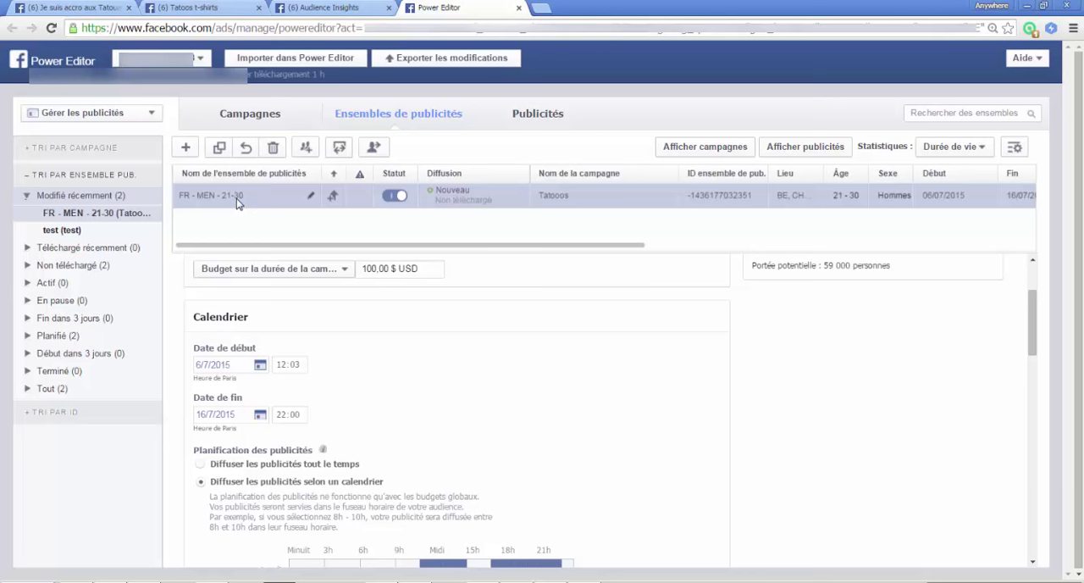
pyautogui.click(220, 147)
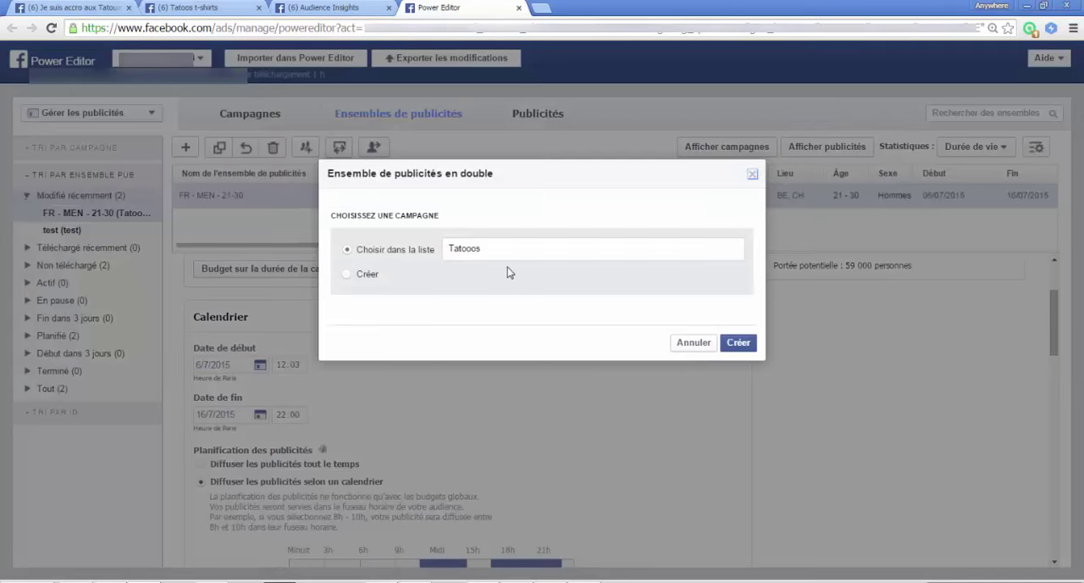
pyautogui.click(738, 343)
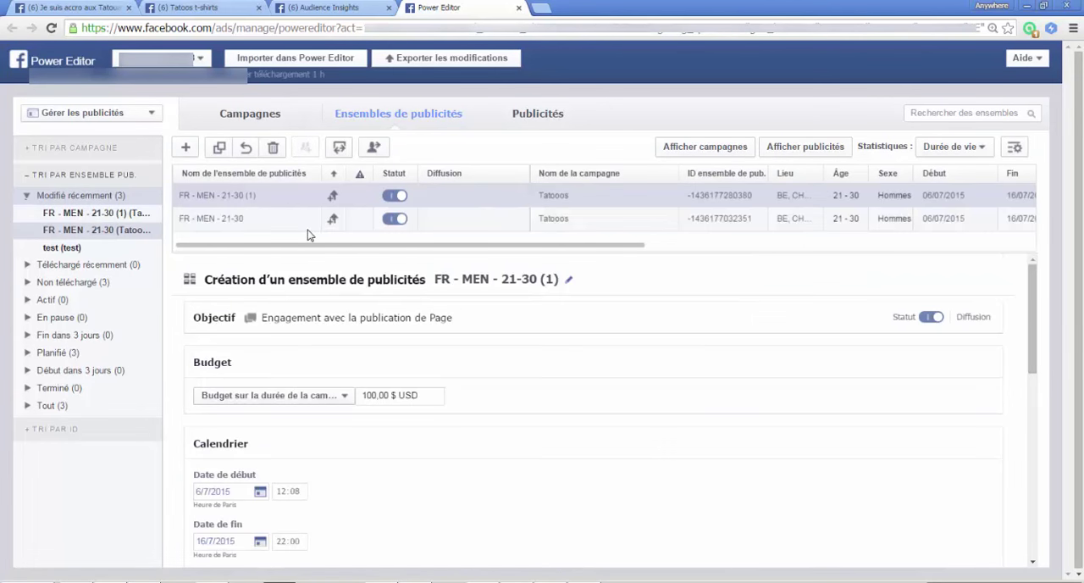
# Step: Rename the duplicated ad set as FR - MEN - 31-55
pyautogui.click(232, 196)
pyautogui.click(234, 195)
pyautogui.press('BackSpace')
pyautogui.press('BackSpace')
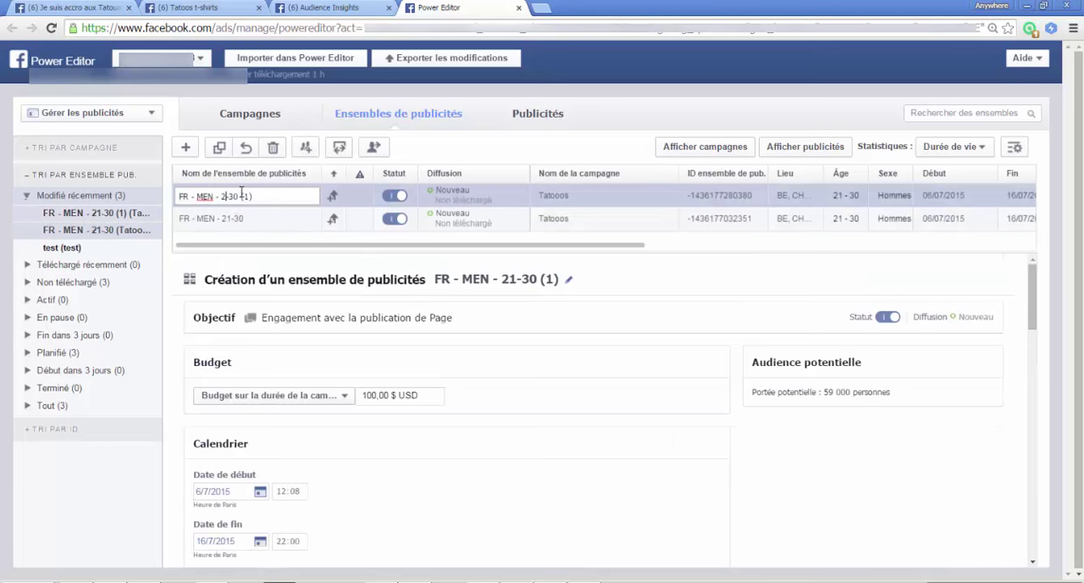
pyautogui.write('31')
pyautogui.moveTo(259, 195); pyautogui.dragTo(238, 194)
pyautogui.write('55')
pyautogui.click(264, 221)
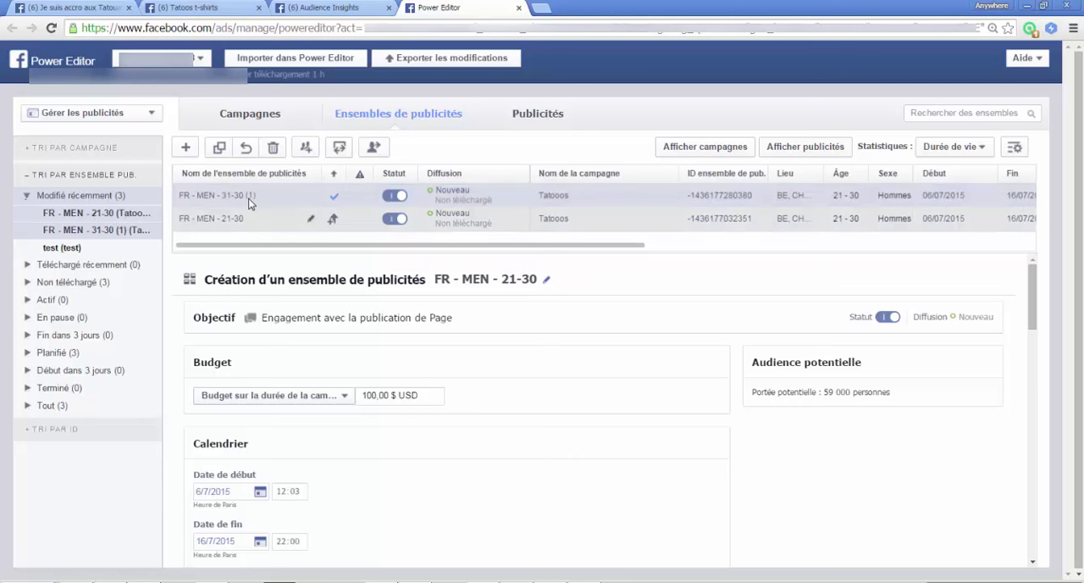
# Step: Set the audience age range of the FR - MEN - 31-55 ad set to 31 - 55 and save it
pyautogui.click(242, 196)
pyautogui.scroll(-10, 496, 391)
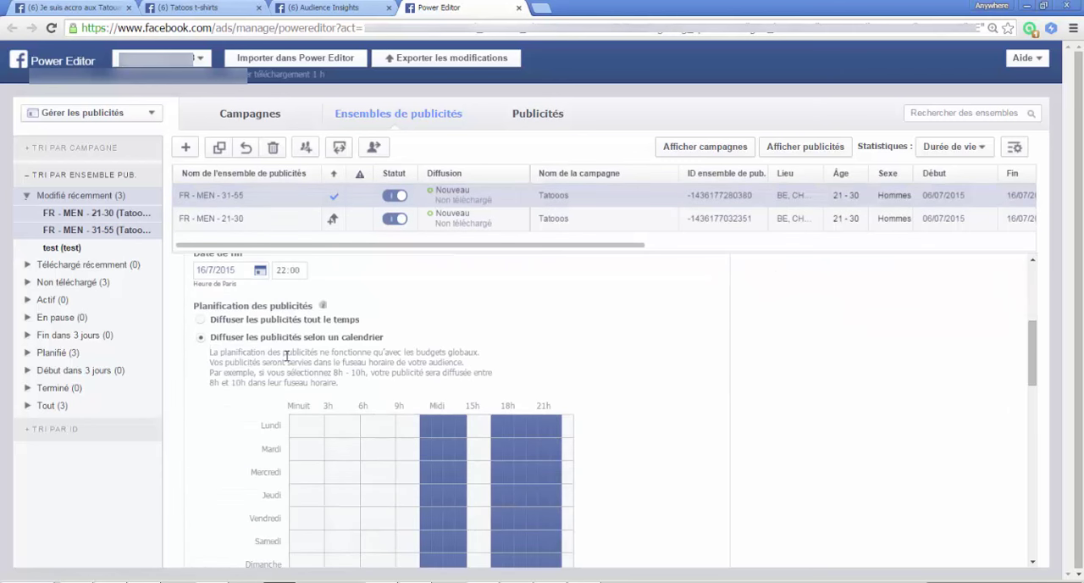
pyautogui.click(240, 524)
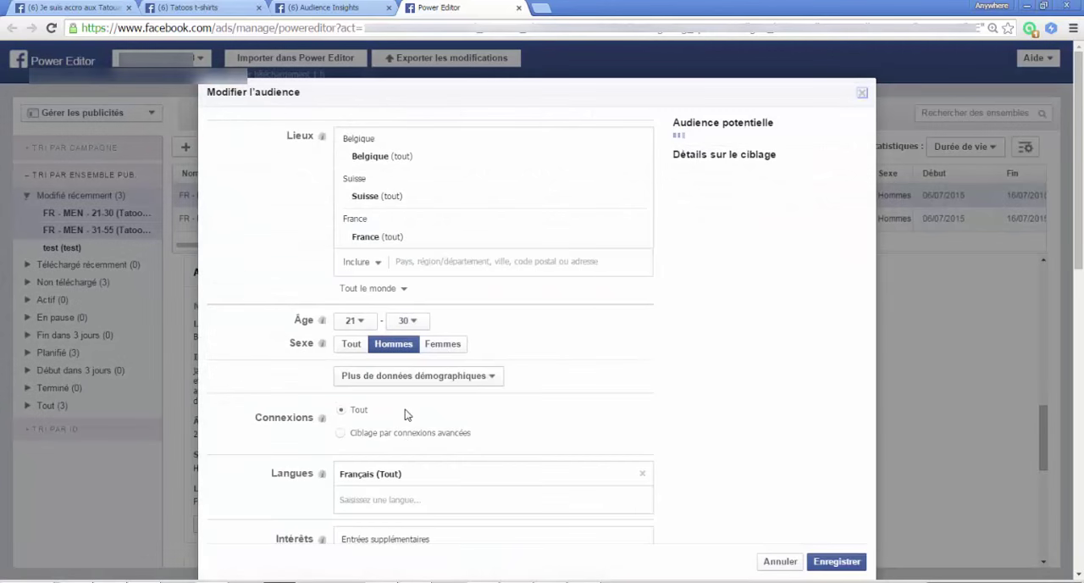
pyautogui.click(354, 322)
pyautogui.scroll(-5, 353, 372)
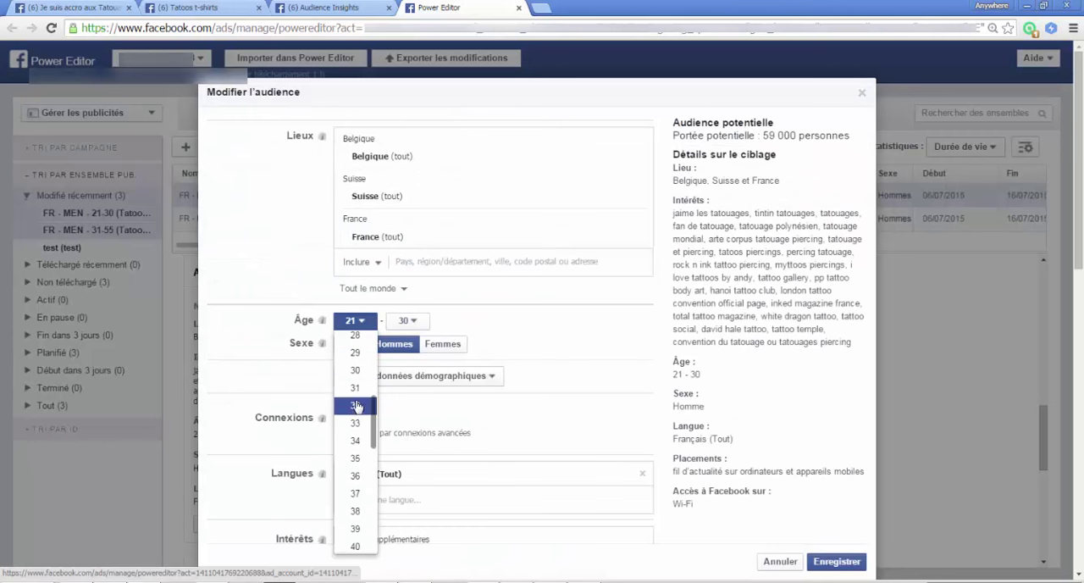
pyautogui.click(353, 382)
pyautogui.scroll(-9, 404, 386)
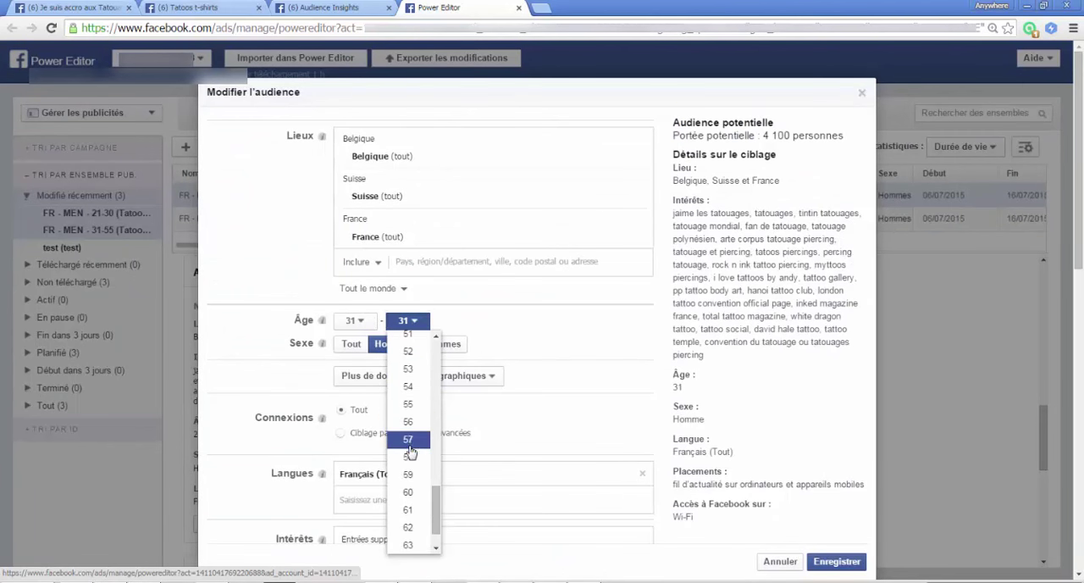
pyautogui.click(410, 410)
pyautogui.scroll(-3, 547, 350)
pyautogui.click(837, 561)
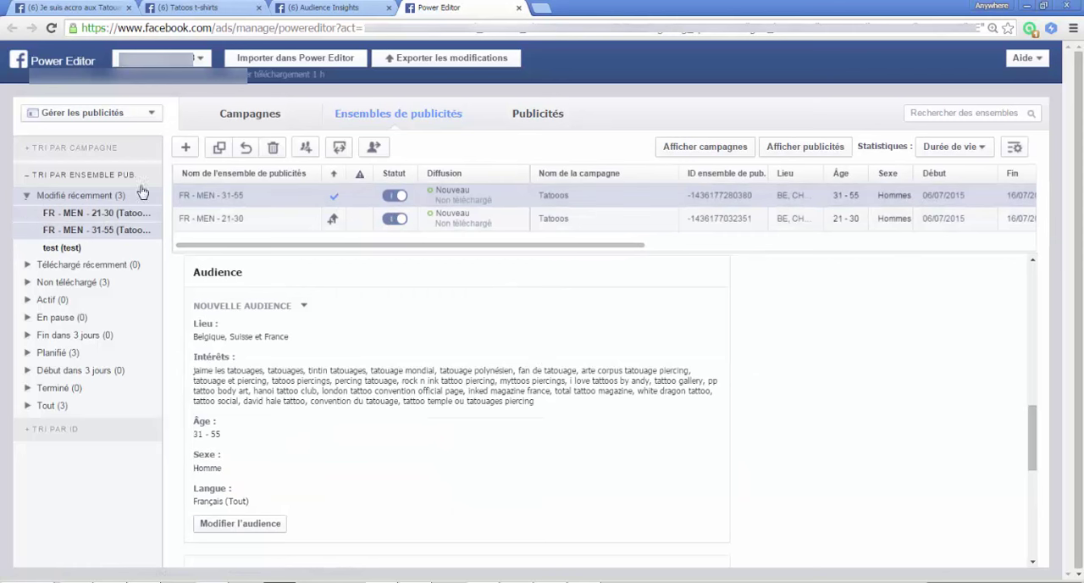
# Step: Add the URL tag from=31-55 to the ad in the FR - MEN - 31-55 ad set
pyautogui.click(72, 234)
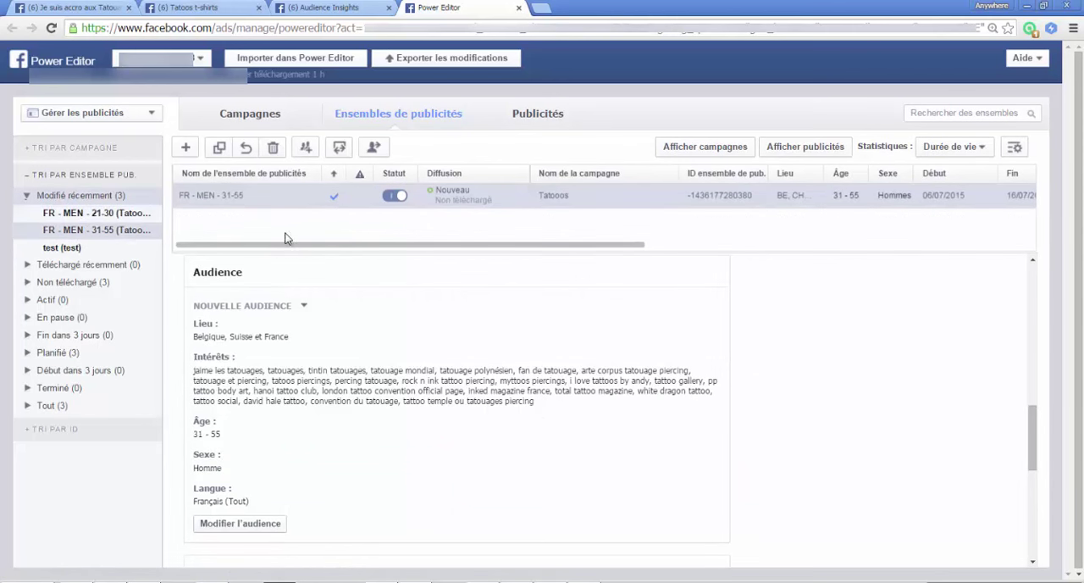
pyautogui.click(532, 113)
pyautogui.scroll(-3, 332, 285)
pyautogui.click(284, 412)
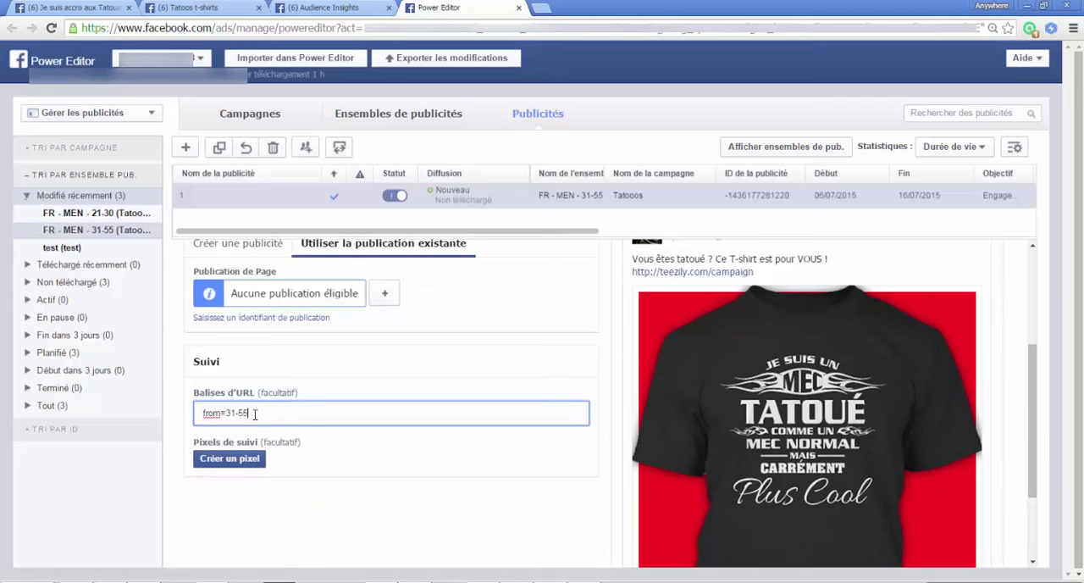
pyautogui.moveTo(253, 413); pyautogui.dragTo(202, 417)
pyautogui.click(266, 414)
pyautogui.click(360, 454)
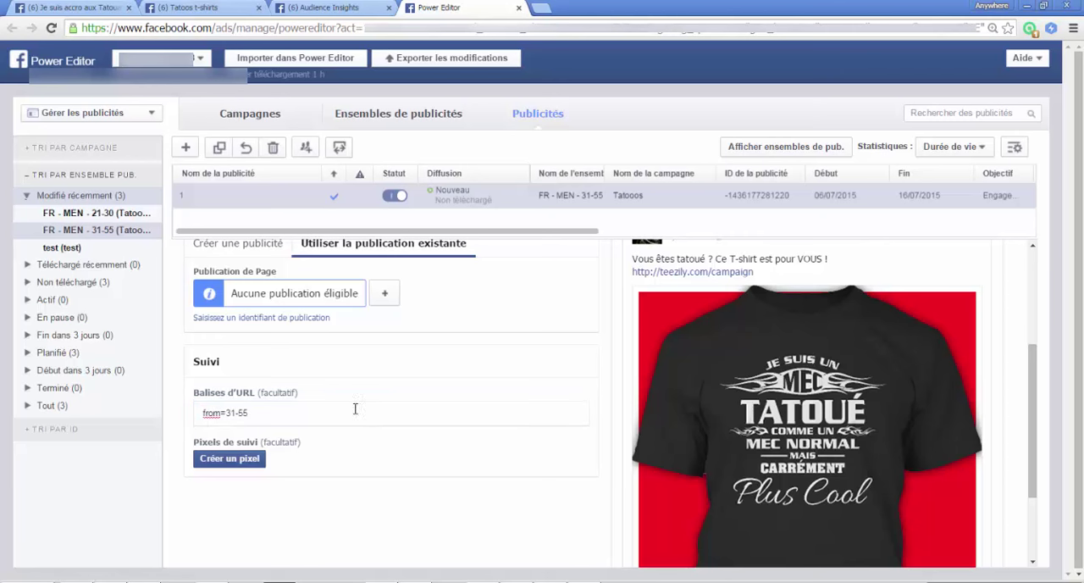
# Step: Add the URL tag from=21-30 to the ad in the FR - MEN - 21-30 ad set
pyautogui.click(400, 117)
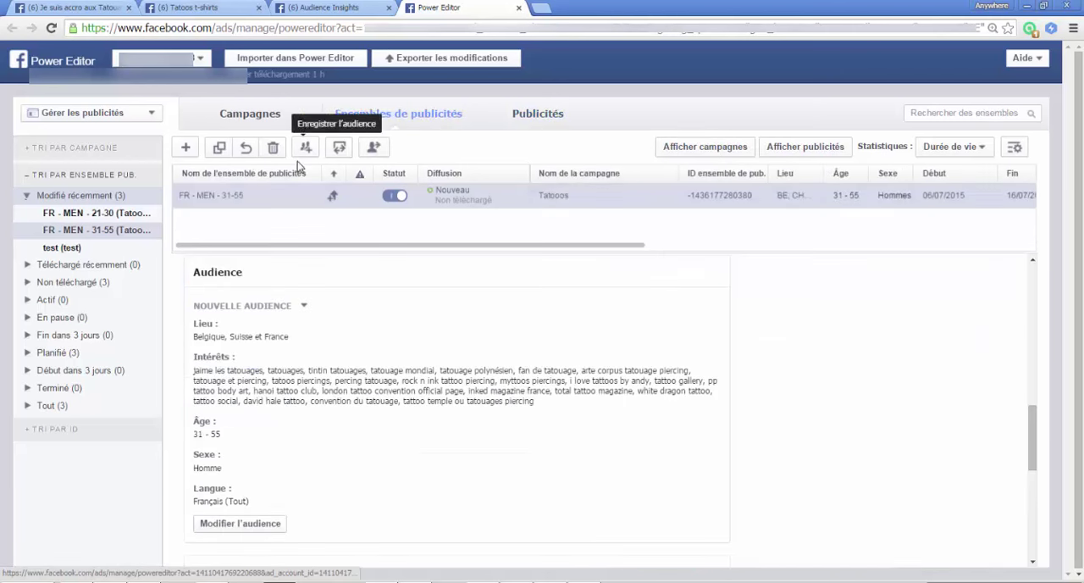
pyautogui.click(106, 212)
pyautogui.click(549, 125)
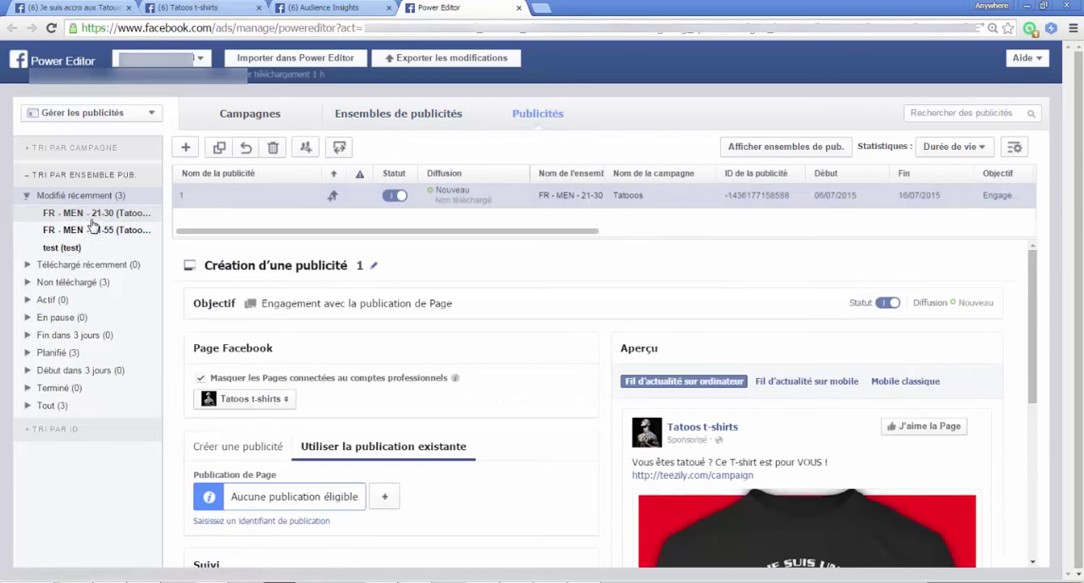
pyautogui.scroll(-3, 282, 406)
pyautogui.click(282, 413)
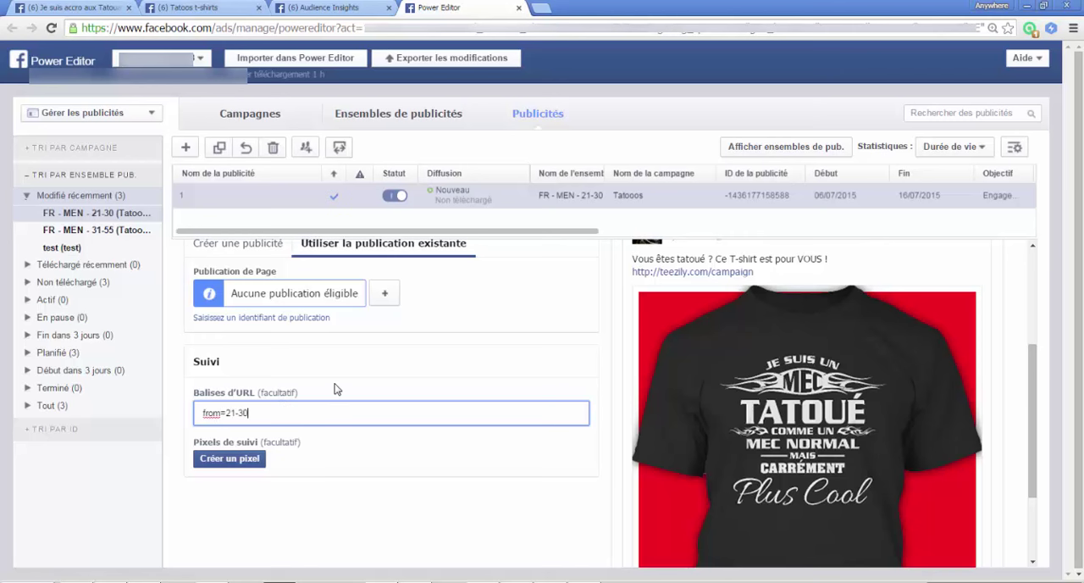
pyautogui.click(337, 396)
# Step: Review the 21-30 ad's Facebook Page, post, URL tag settings and news feed preview
pyautogui.scroll(2, 380, 470)
pyautogui.scroll(-1, 315, 459)
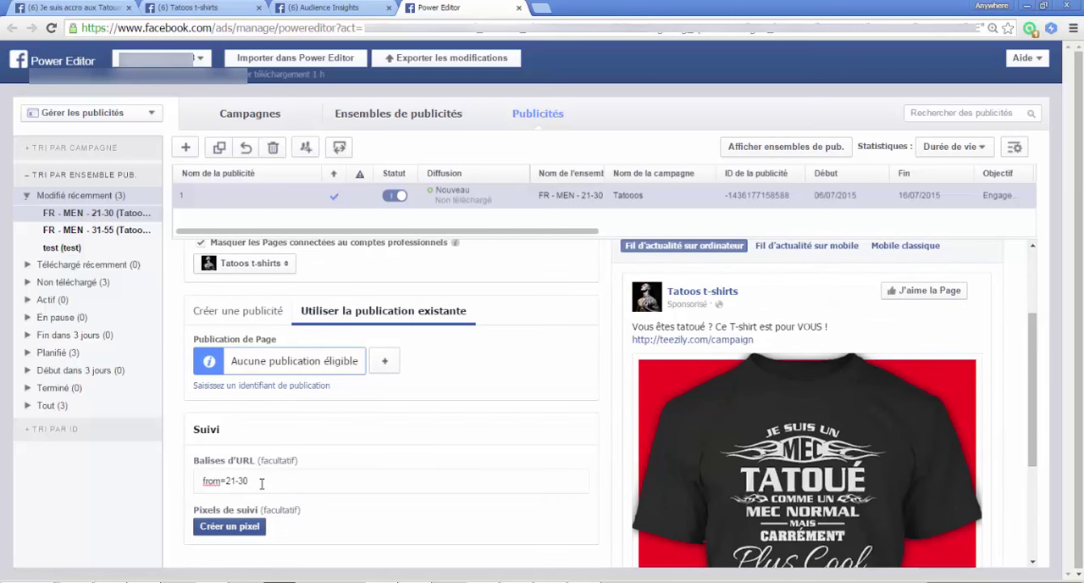
pyautogui.scroll(1, 461, 446)
pyautogui.scroll(-2, 475, 452)
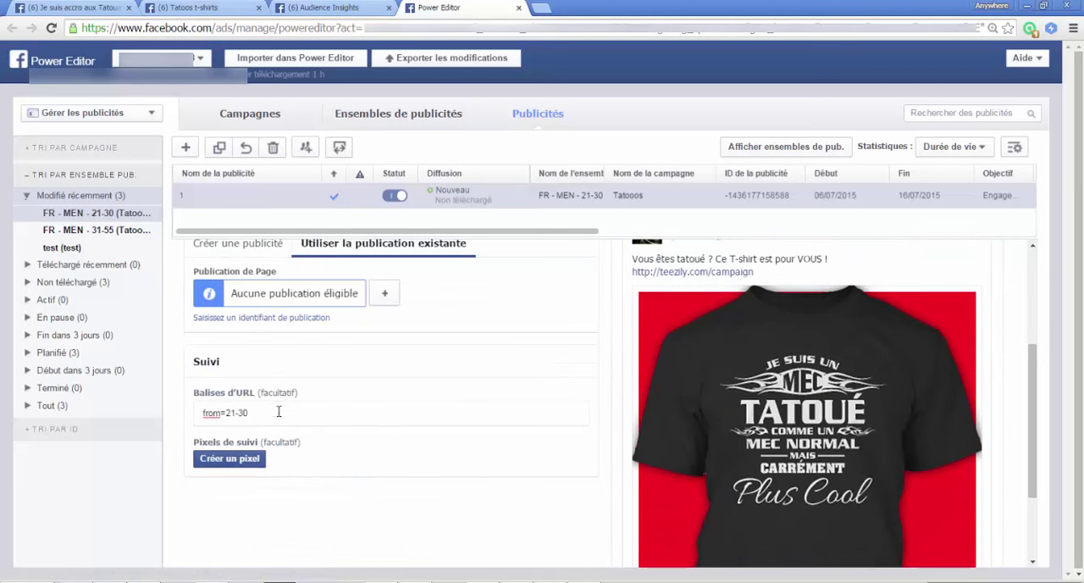
pyautogui.scroll(-2, 492, 423)
pyautogui.scroll(3, 362, 436)
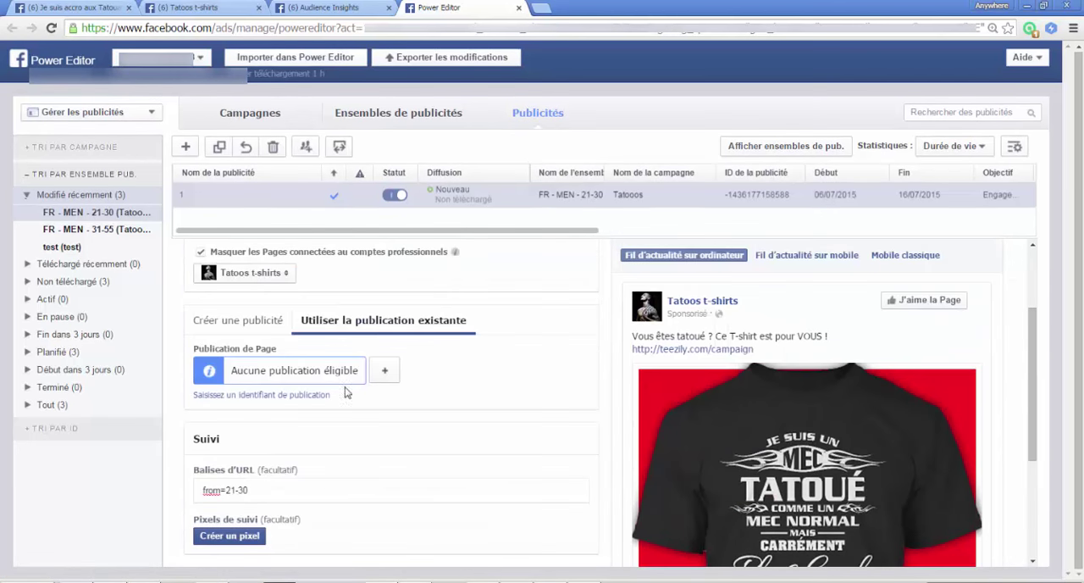
pyautogui.scroll(2, 517, 402)
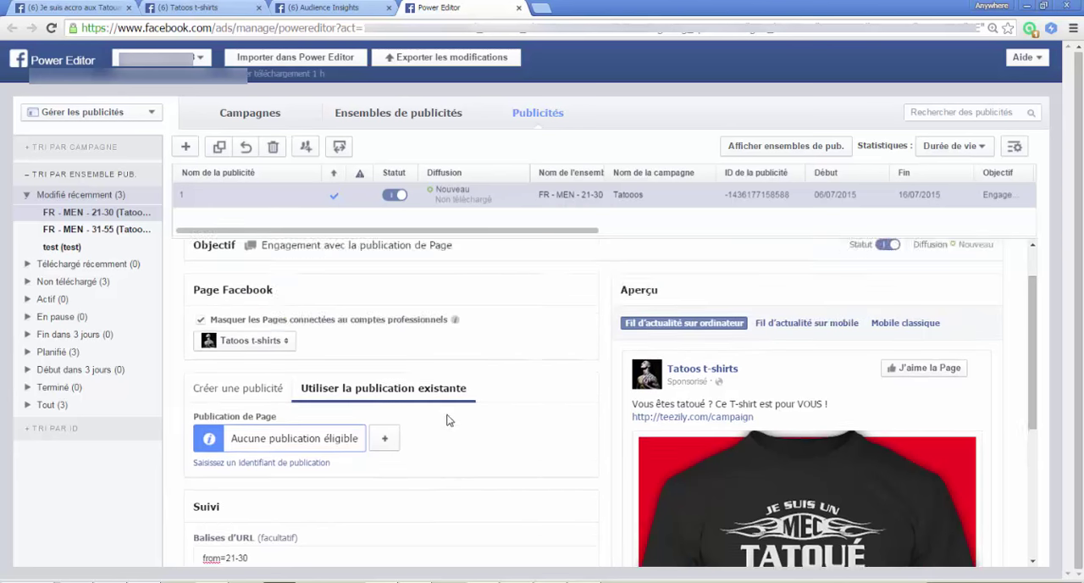
pyautogui.scroll(-3, 348, 338)
pyautogui.scroll(3, 440, 388)
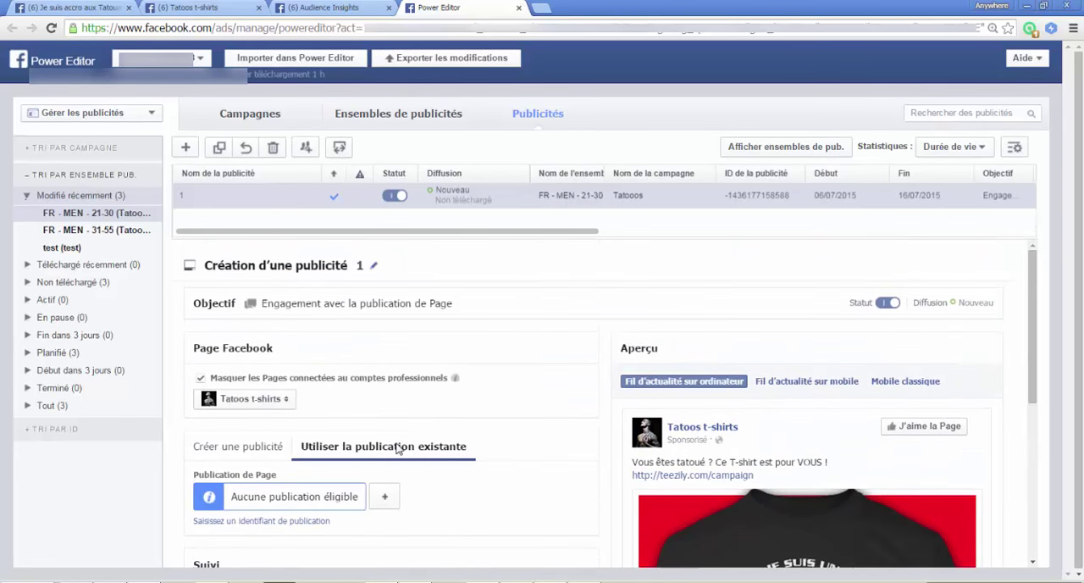
# Step: Enter the start of the web address teezily.com/ in a new browser tab without loading it
pyautogui.click(541, 12)
pyautogui.write('teezily')
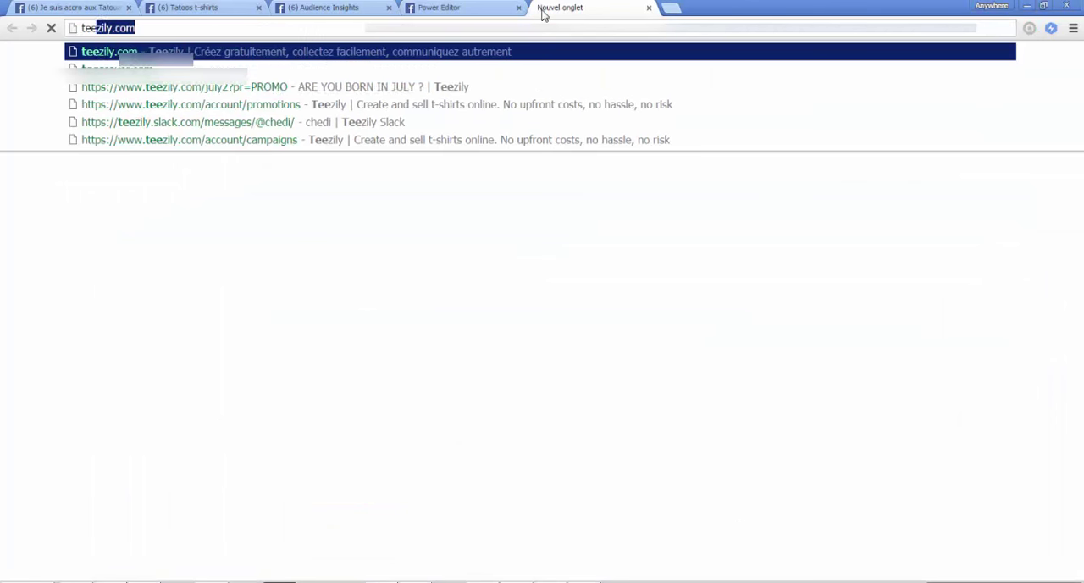
pyautogui.write('.com/')
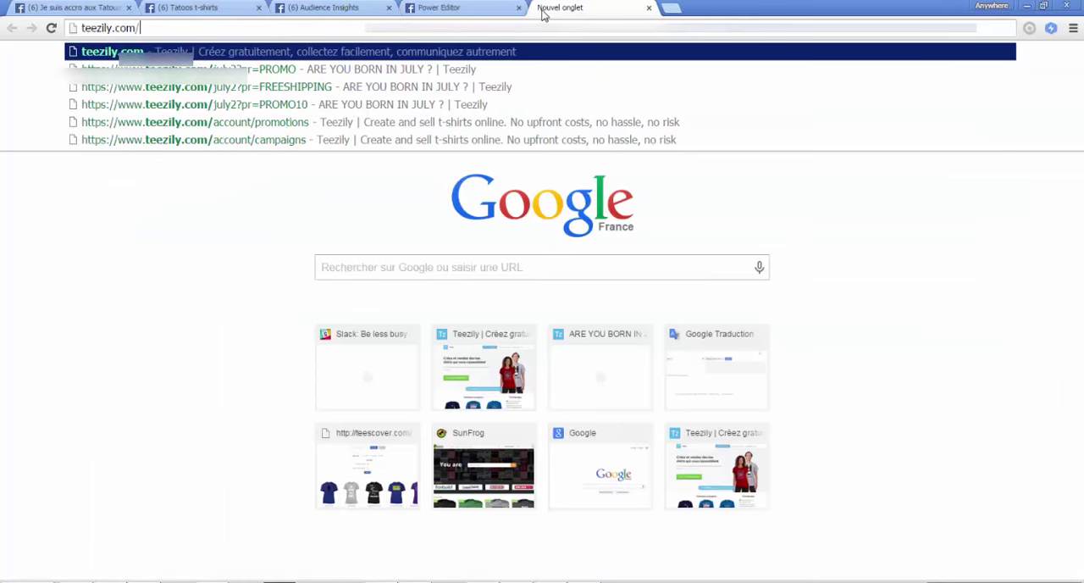
# Step: Switch back to Power Editor and check the 21-30 ad's campaign link and its URL tag from=21-30
pyautogui.click(449, 7)
pyautogui.scroll(-5, 328, 362)
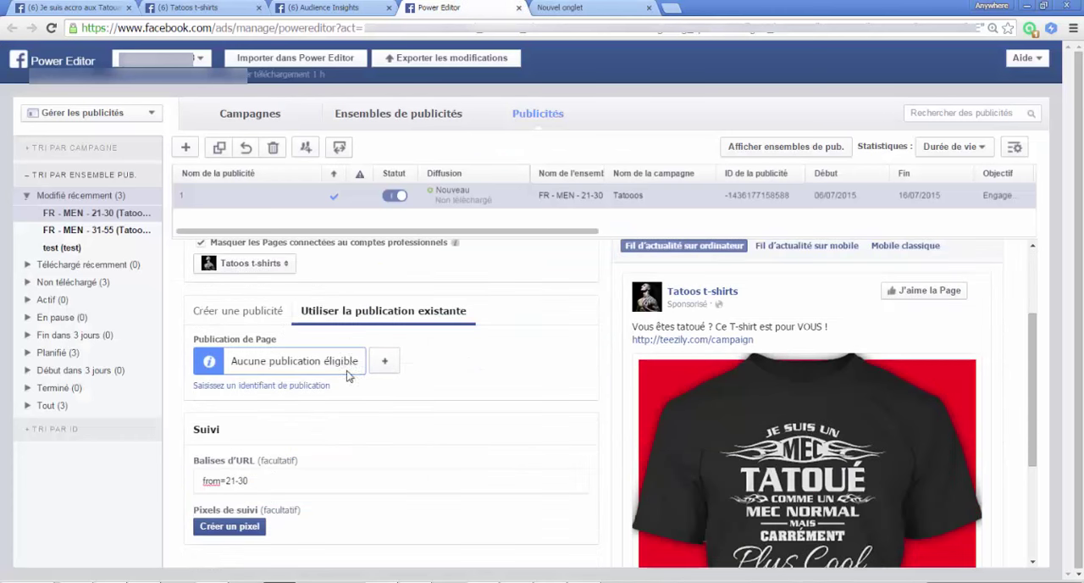
pyautogui.scroll(2, 740, 371)
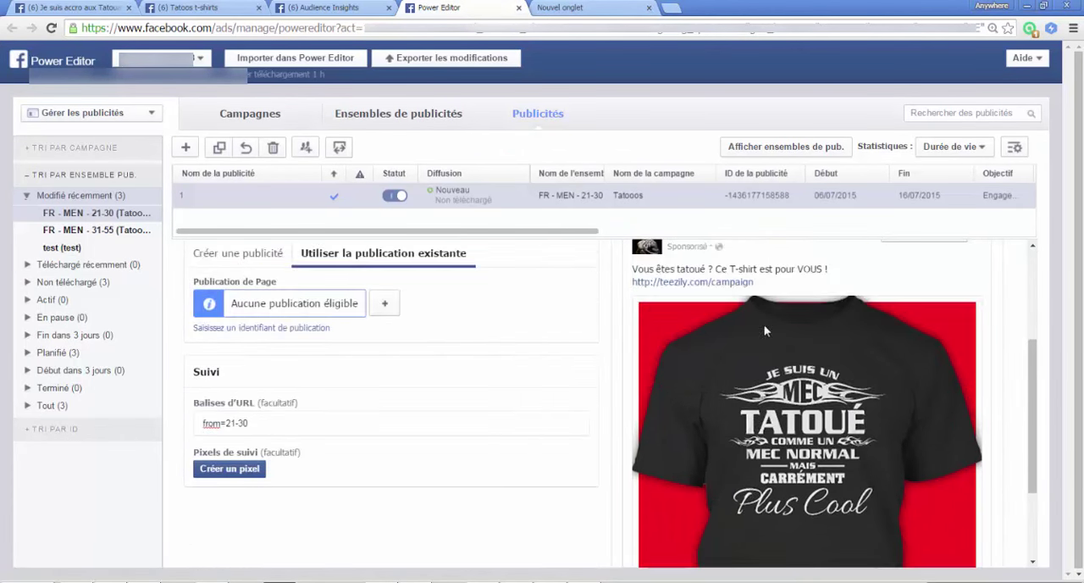
pyautogui.moveTo(261, 427); pyautogui.dragTo(201, 426)
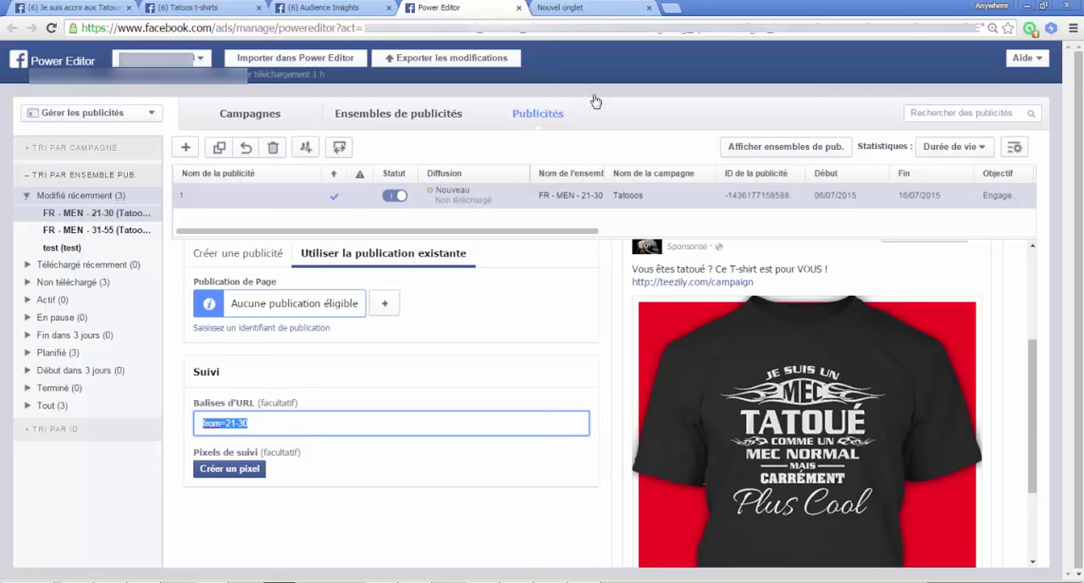
# Step: Complete the address in the new browser tab as teezily.com/campaign?from=21-30 and highlight the appended tag portion
pyautogui.click(575, 8)
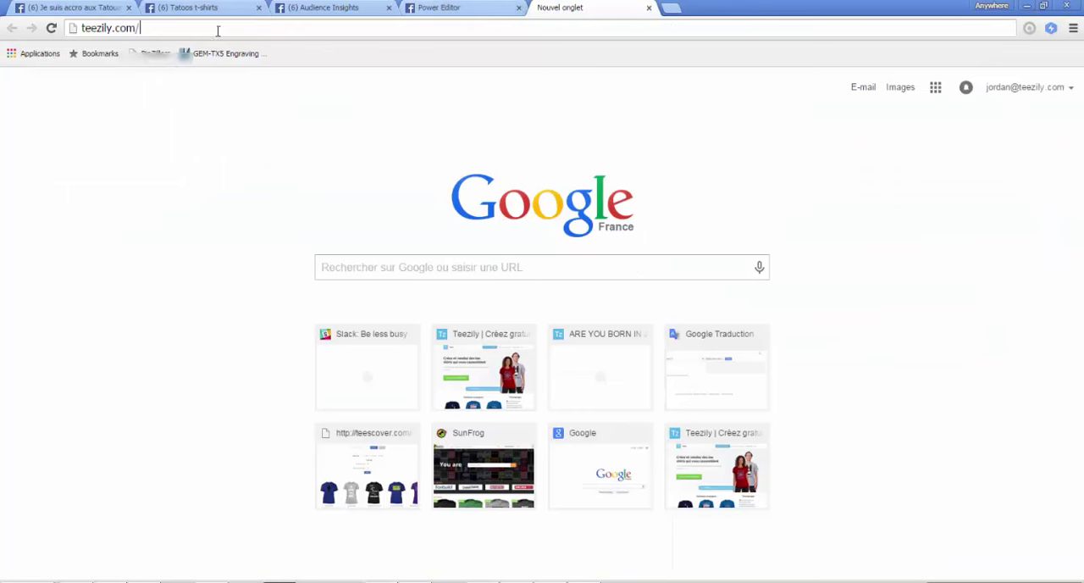
pyautogui.write('campai')
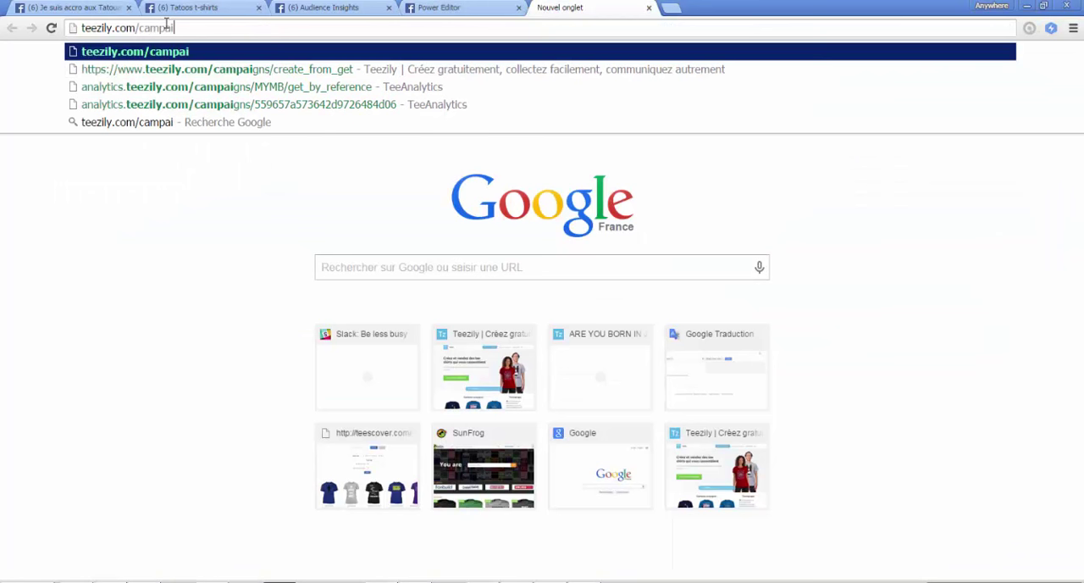
pyautogui.write('gn?')
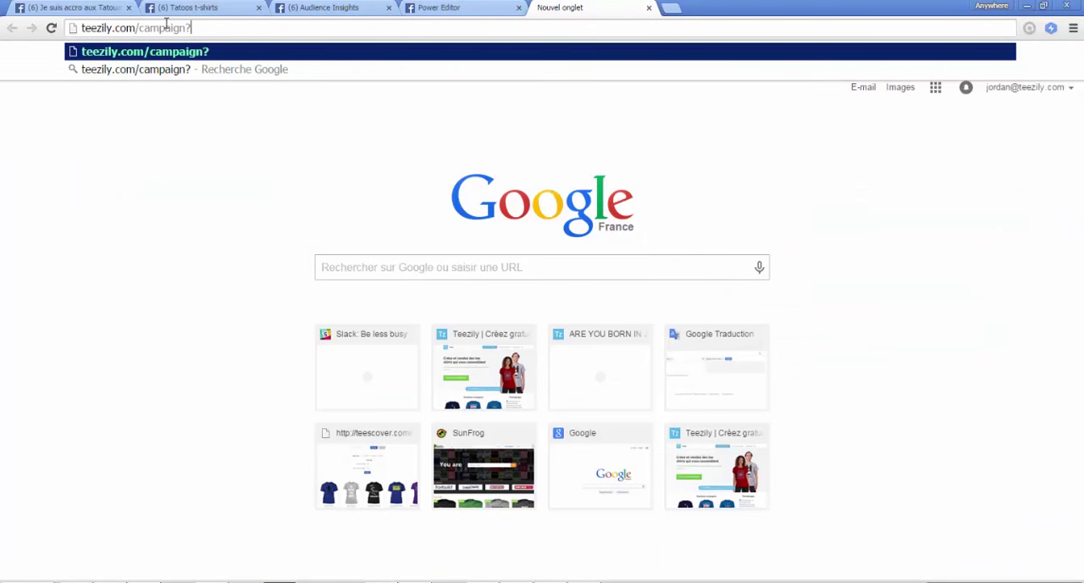
pyautogui.write('from=')
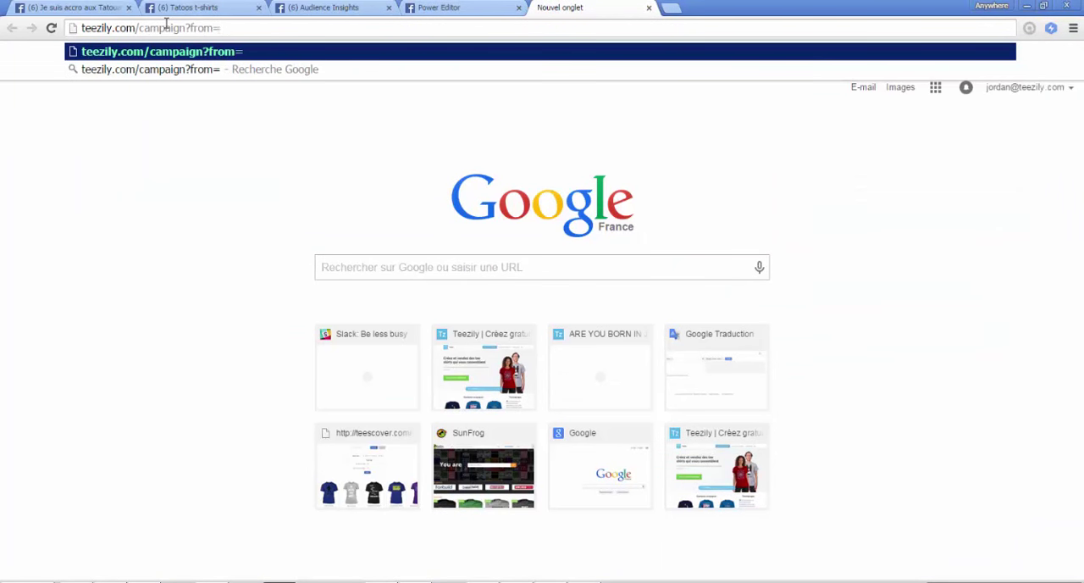
pyautogui.write('21-30')
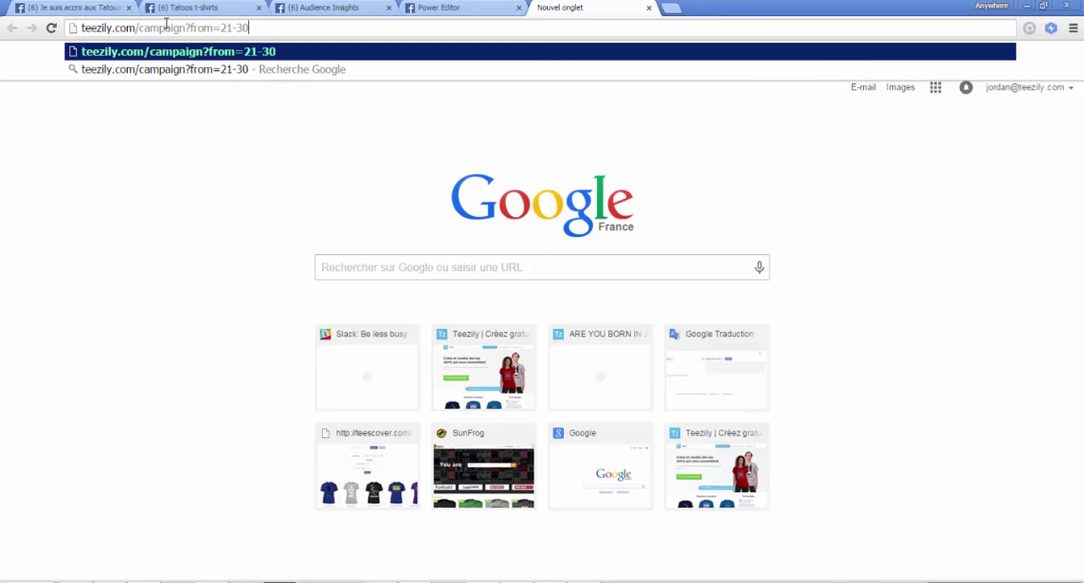
pyautogui.moveTo(186, 27); pyautogui.dragTo(250, 27)
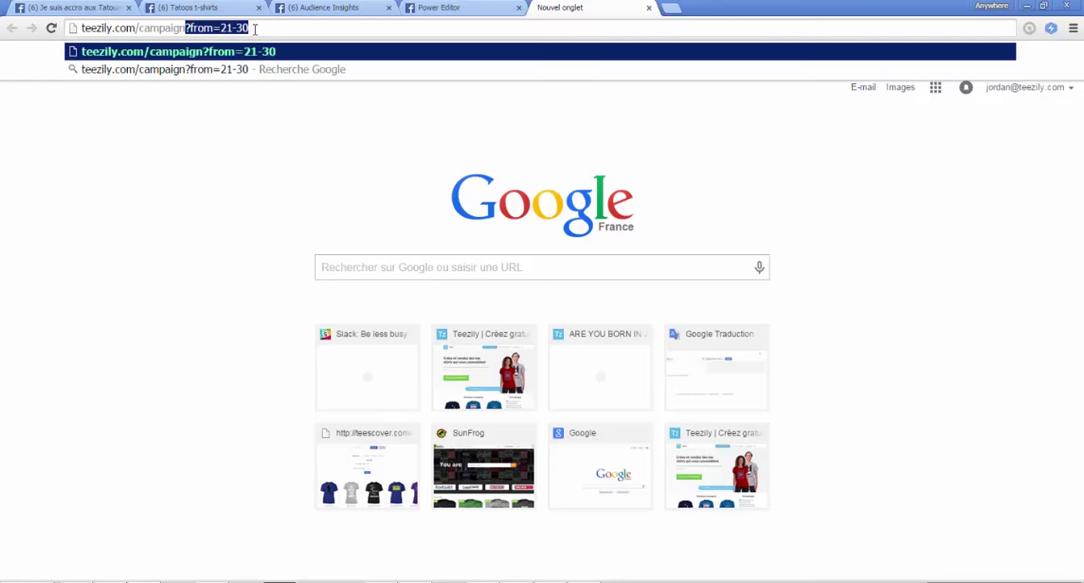
pyautogui.click(254, 28)
pyautogui.moveTo(247, 28); pyautogui.dragTo(193, 28)
# Step: Return to Power Editor and show the ad set level with the settings of FR - MEN - 21-30
pyautogui.click(431, 7)
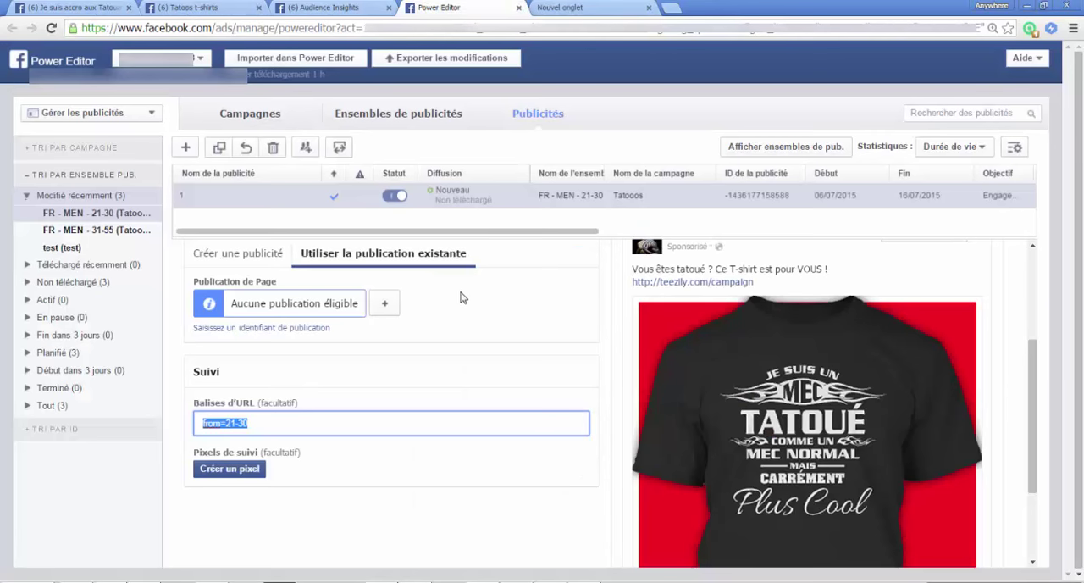
pyautogui.scroll(2, 460, 295)
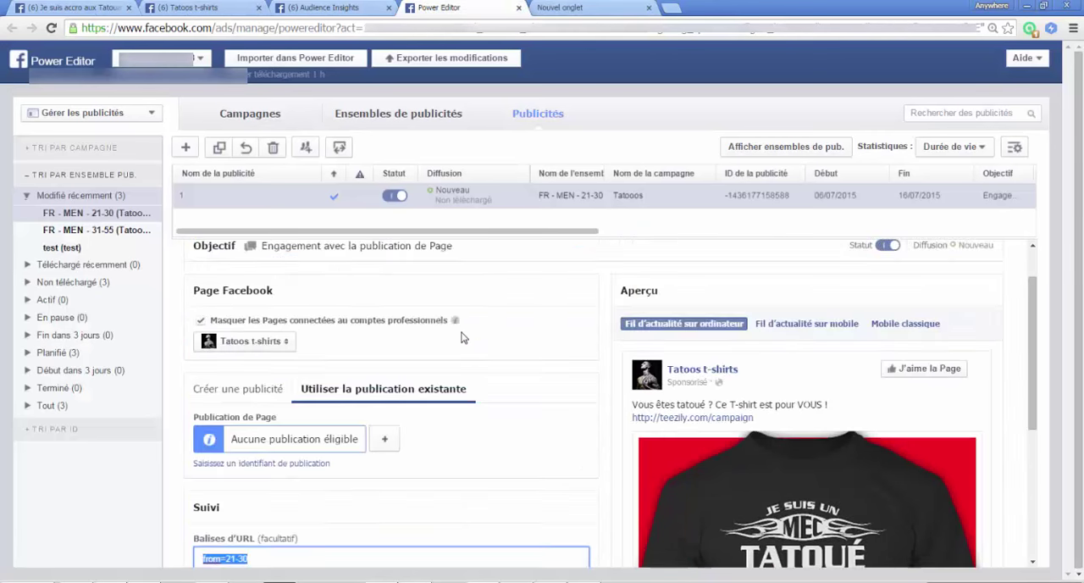
pyautogui.click(396, 115)
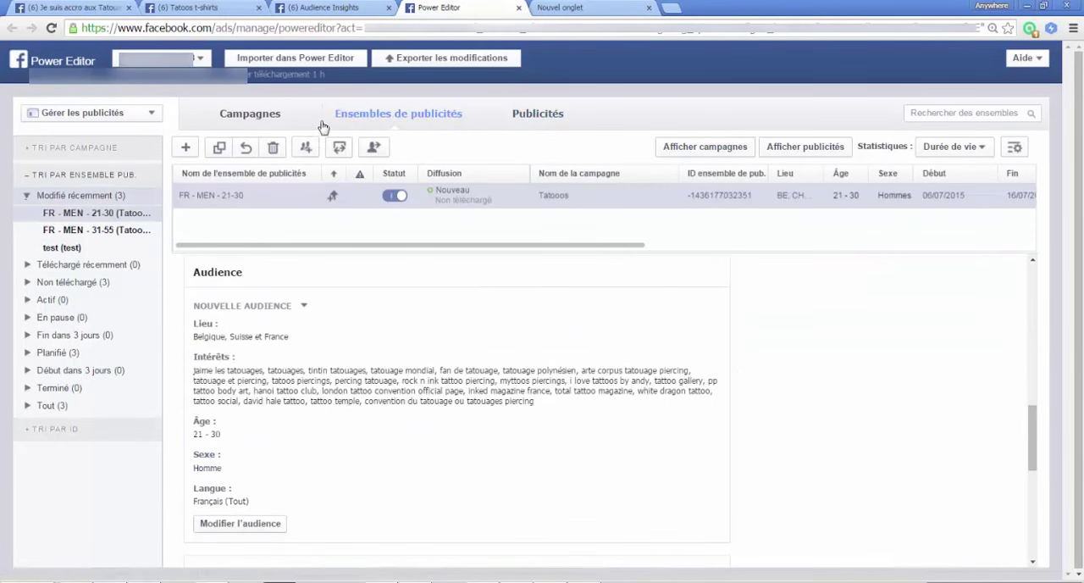